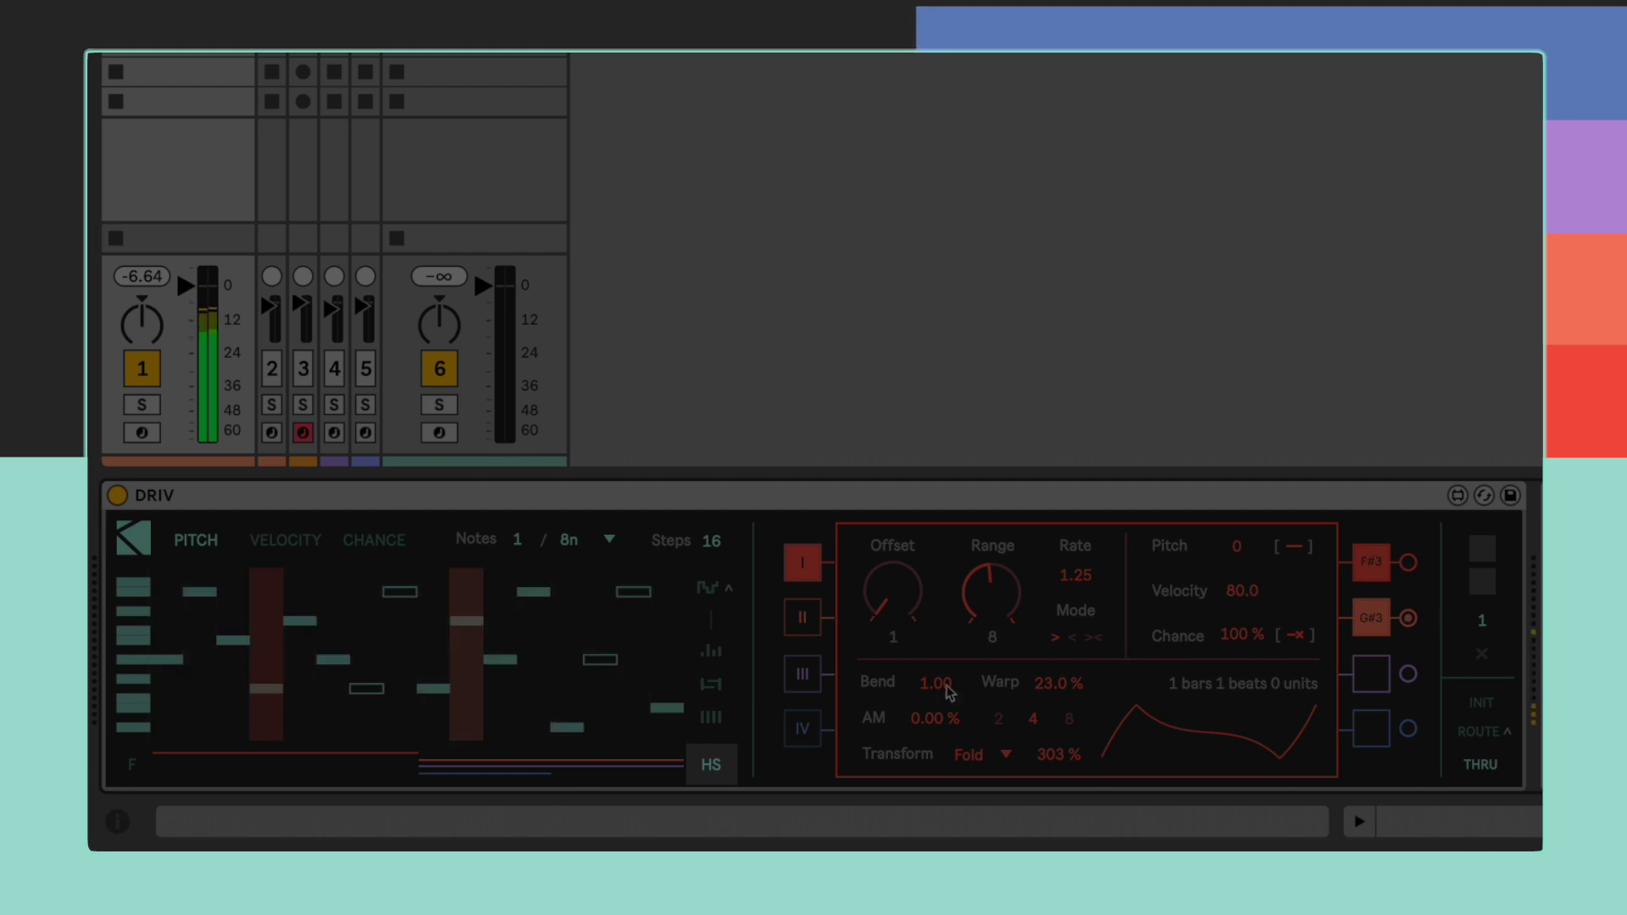
Step: Turn on DRIV's Hard Sync (HS) and set its note rate to 4n
left_click(710, 768)
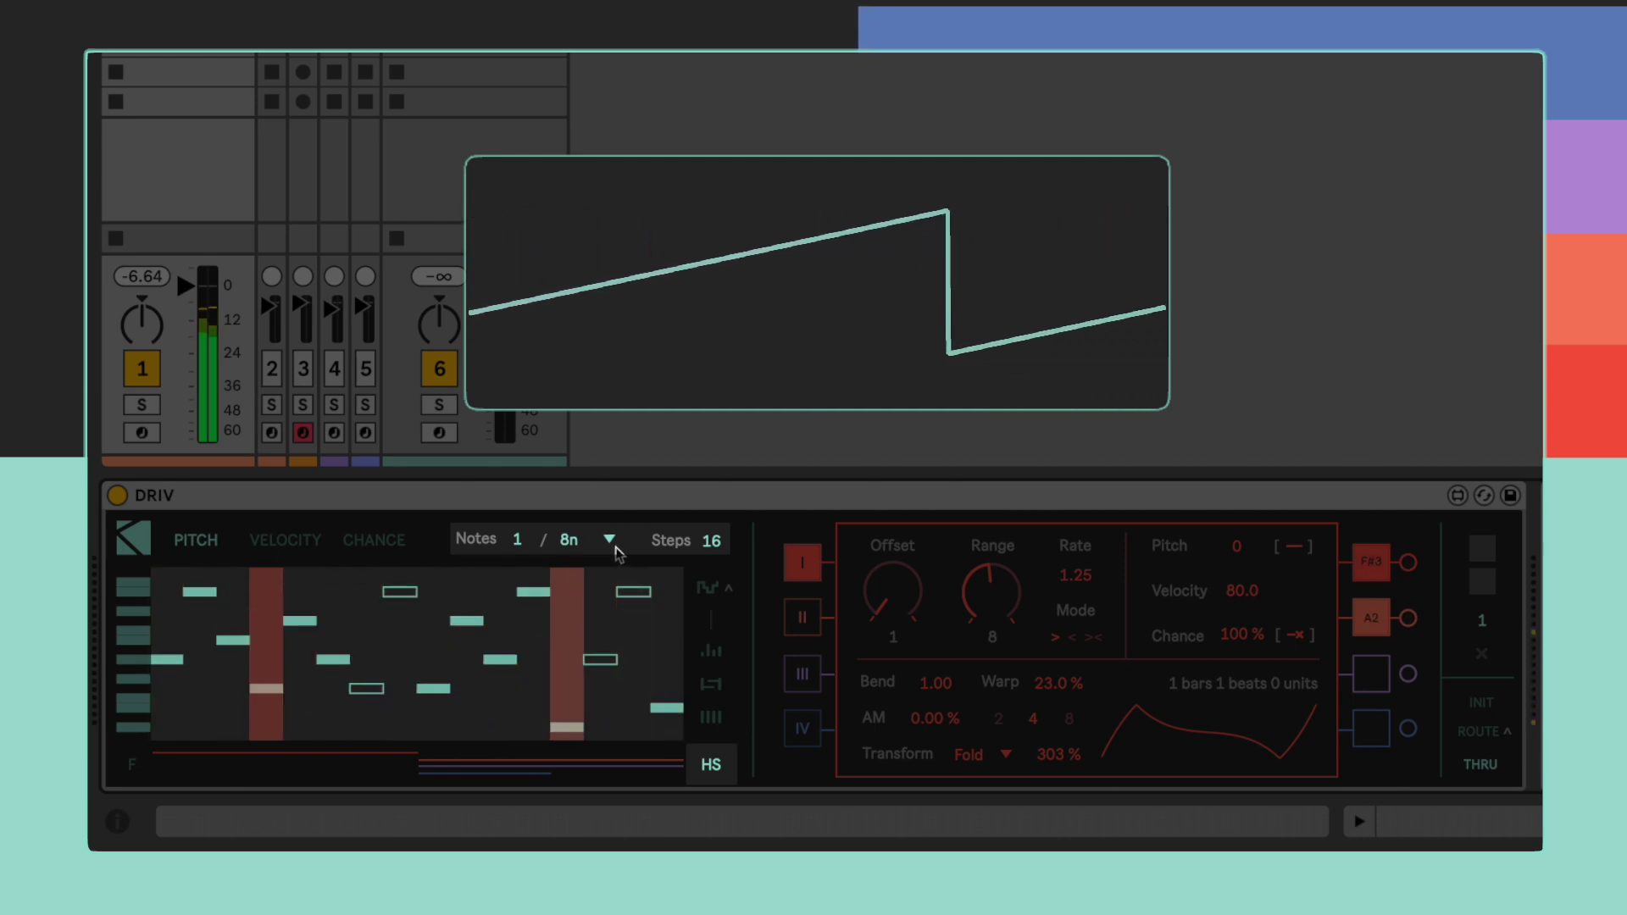
left_click(615, 546)
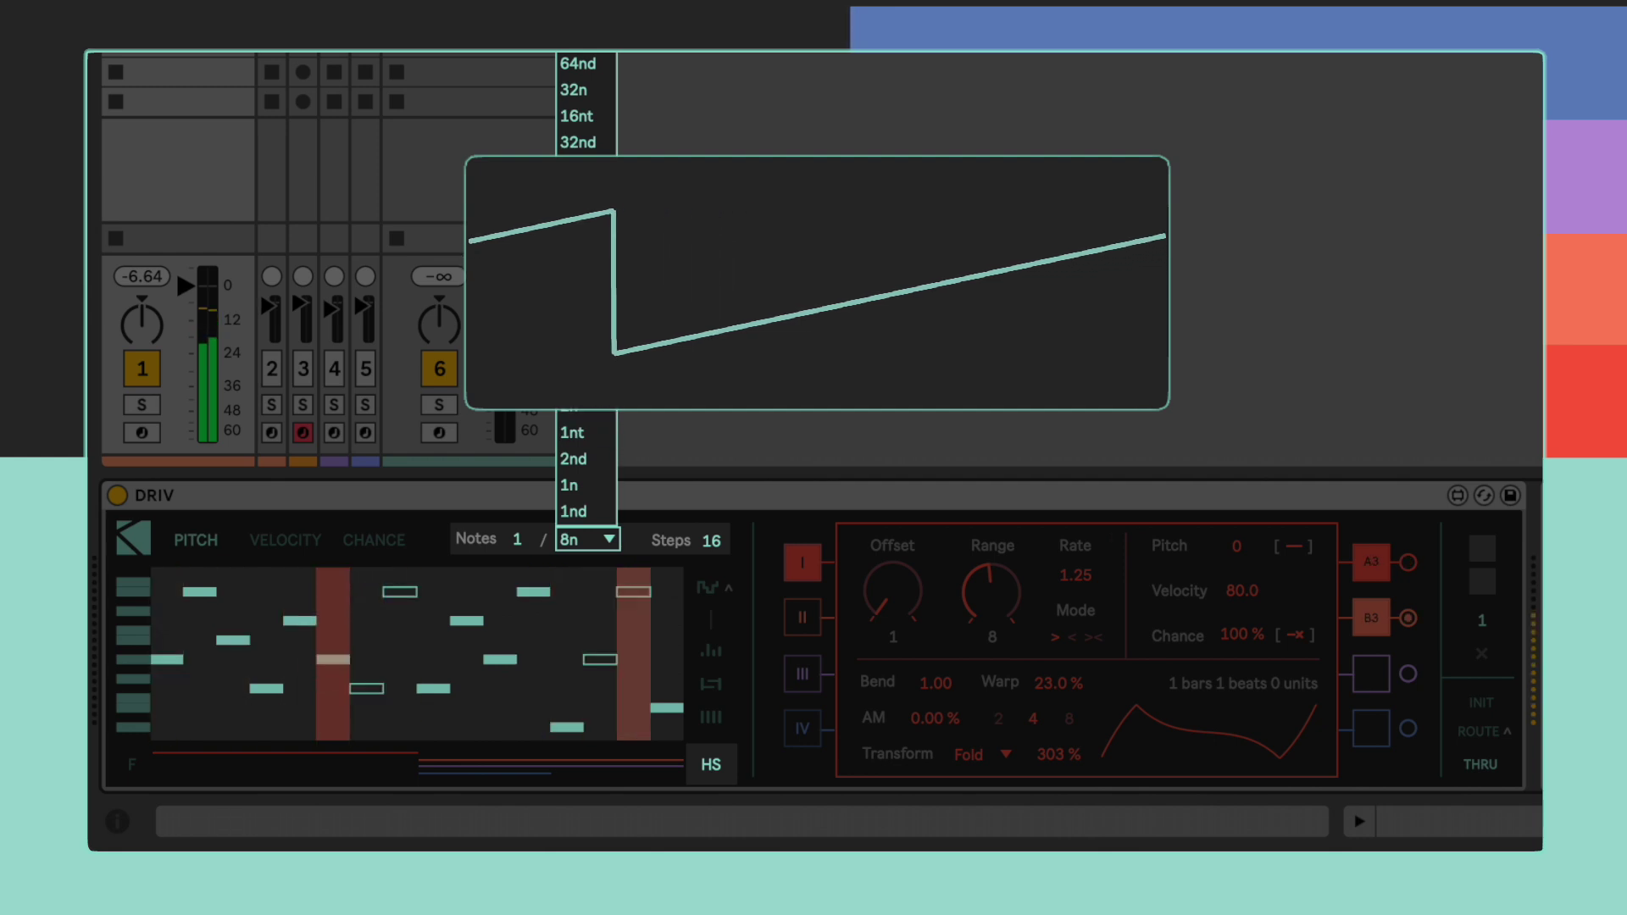
left_click(577, 325)
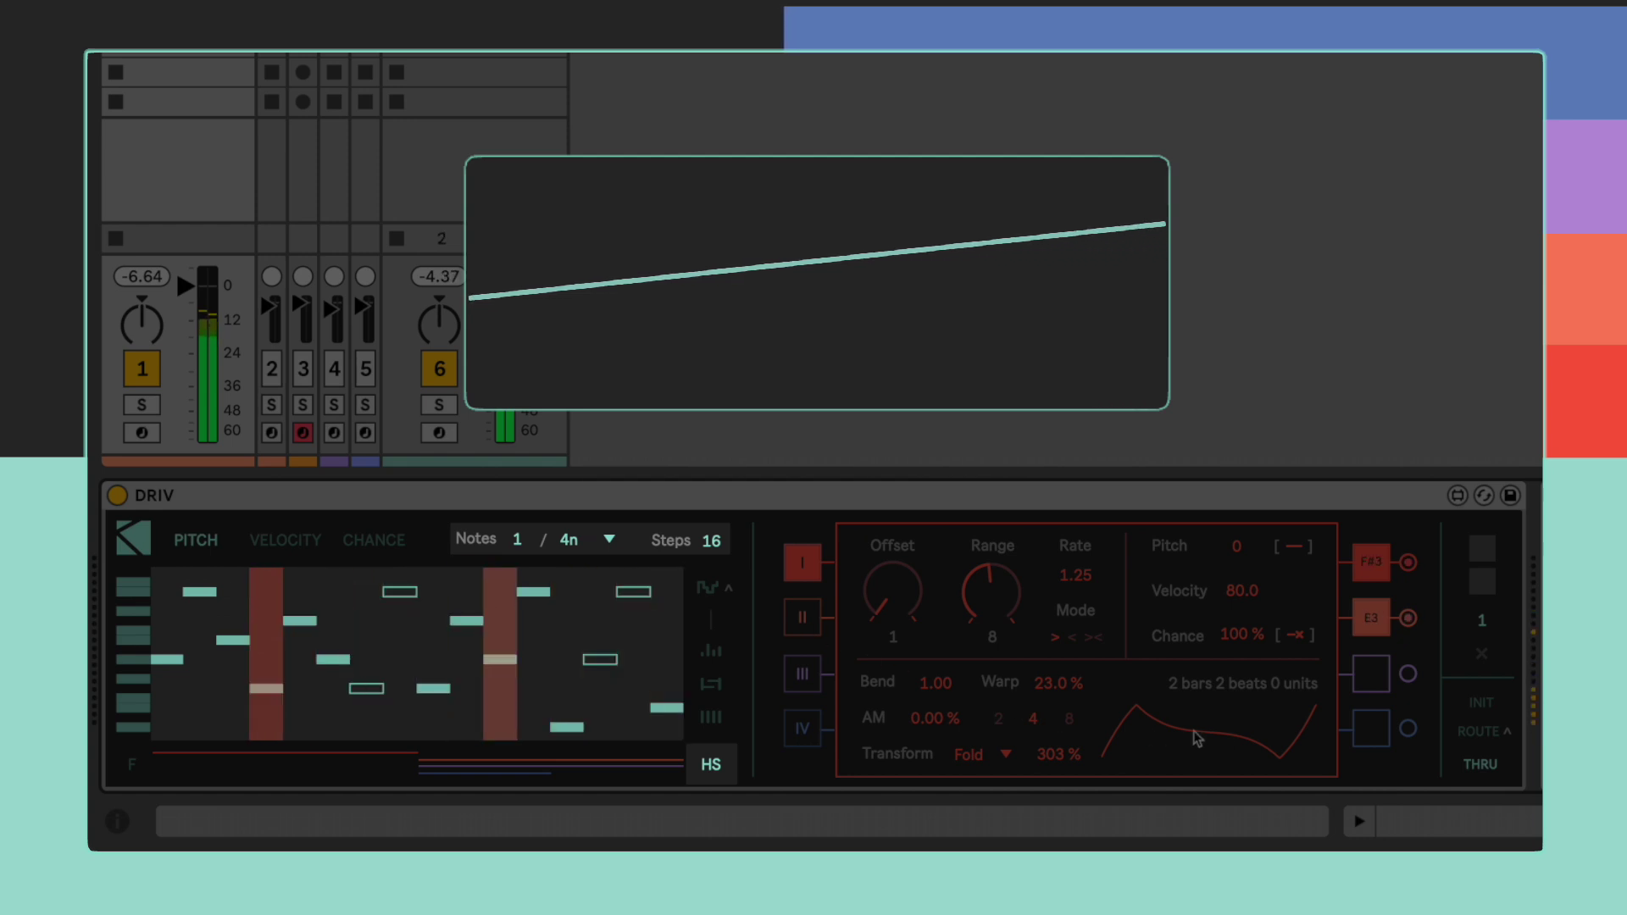
Step: Enable output slot IV, select lane IV, and raise its Chance to about 46.5
left_click(1372, 742)
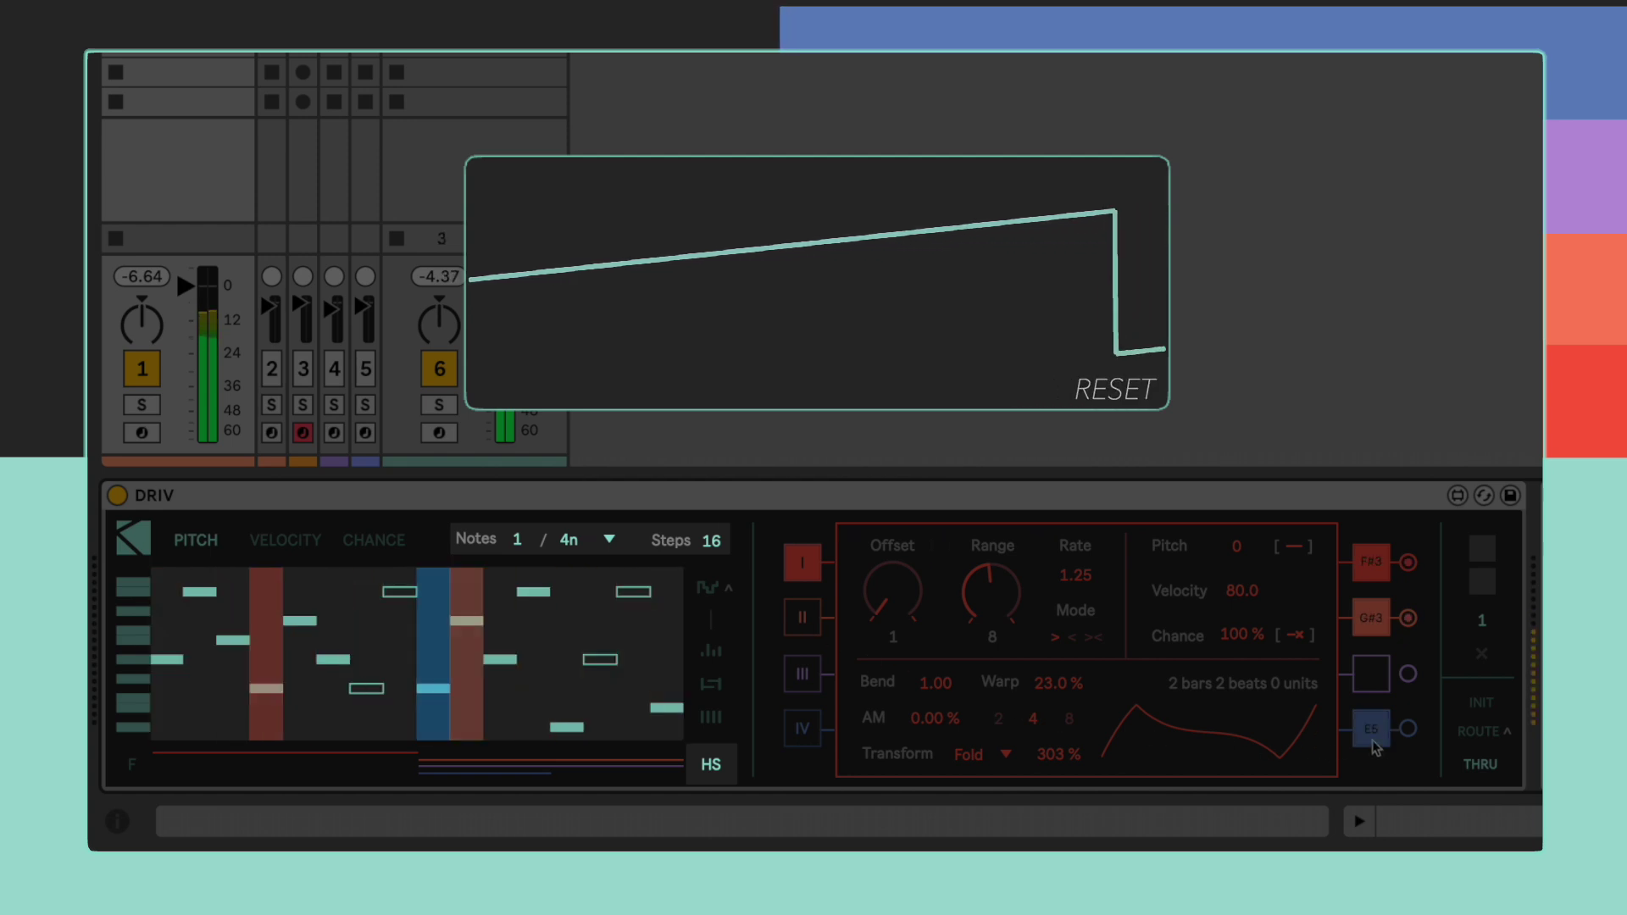
left_click(801, 729)
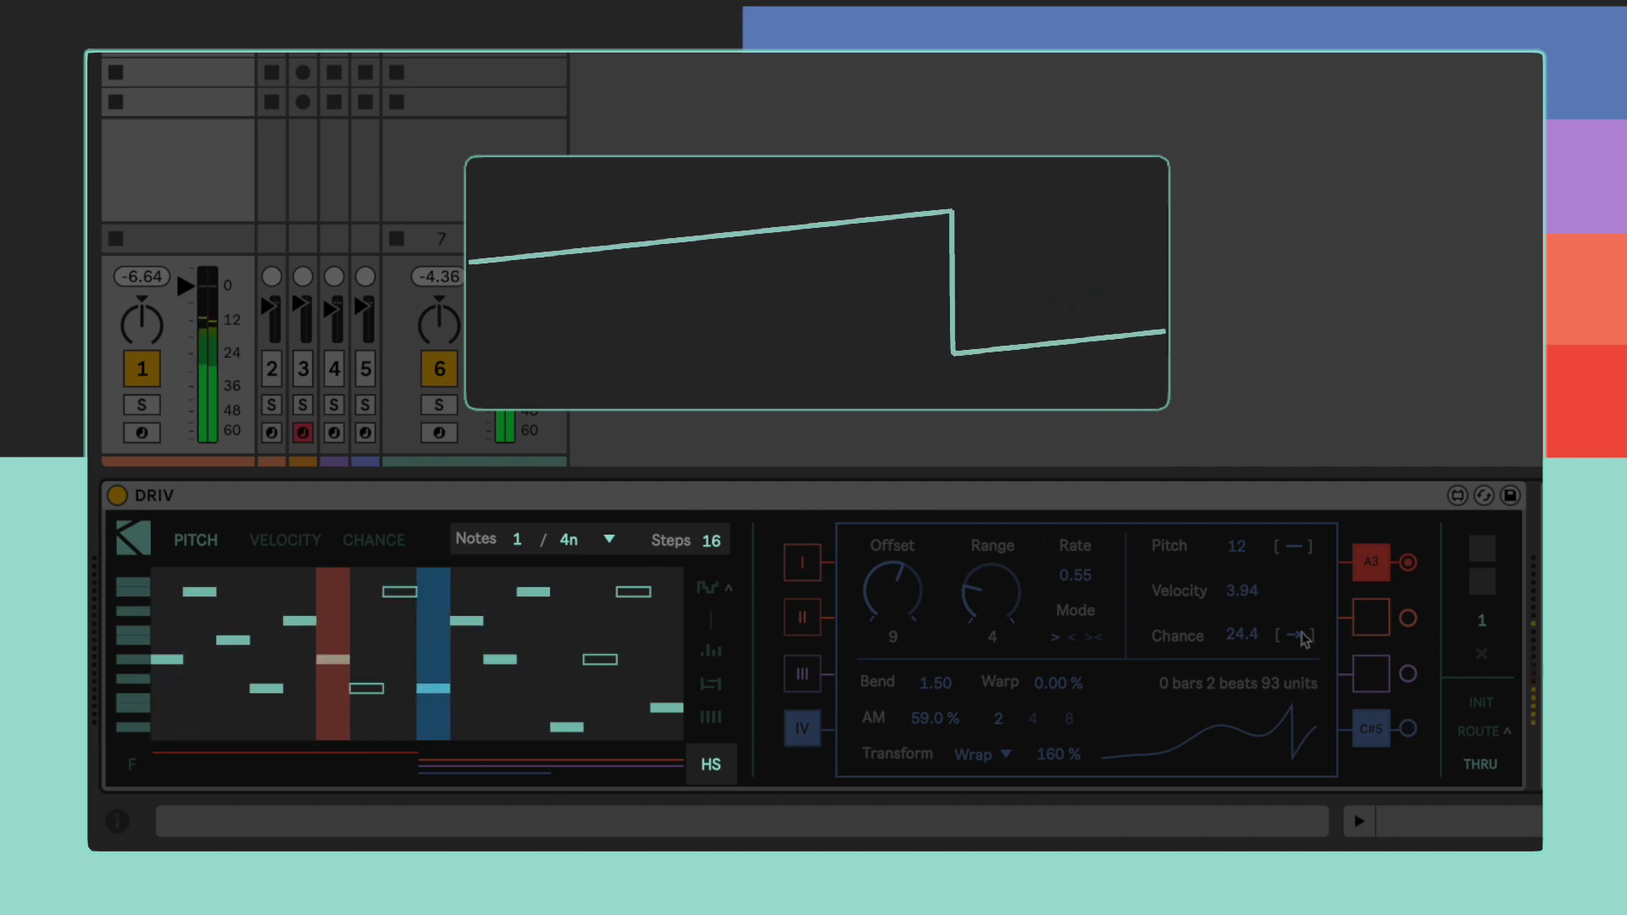
mouse_move(1242, 635)
left_mouse_down()
mouse_move(1247, 596)
mouse_move(1263, 641)
left_mouse_up()
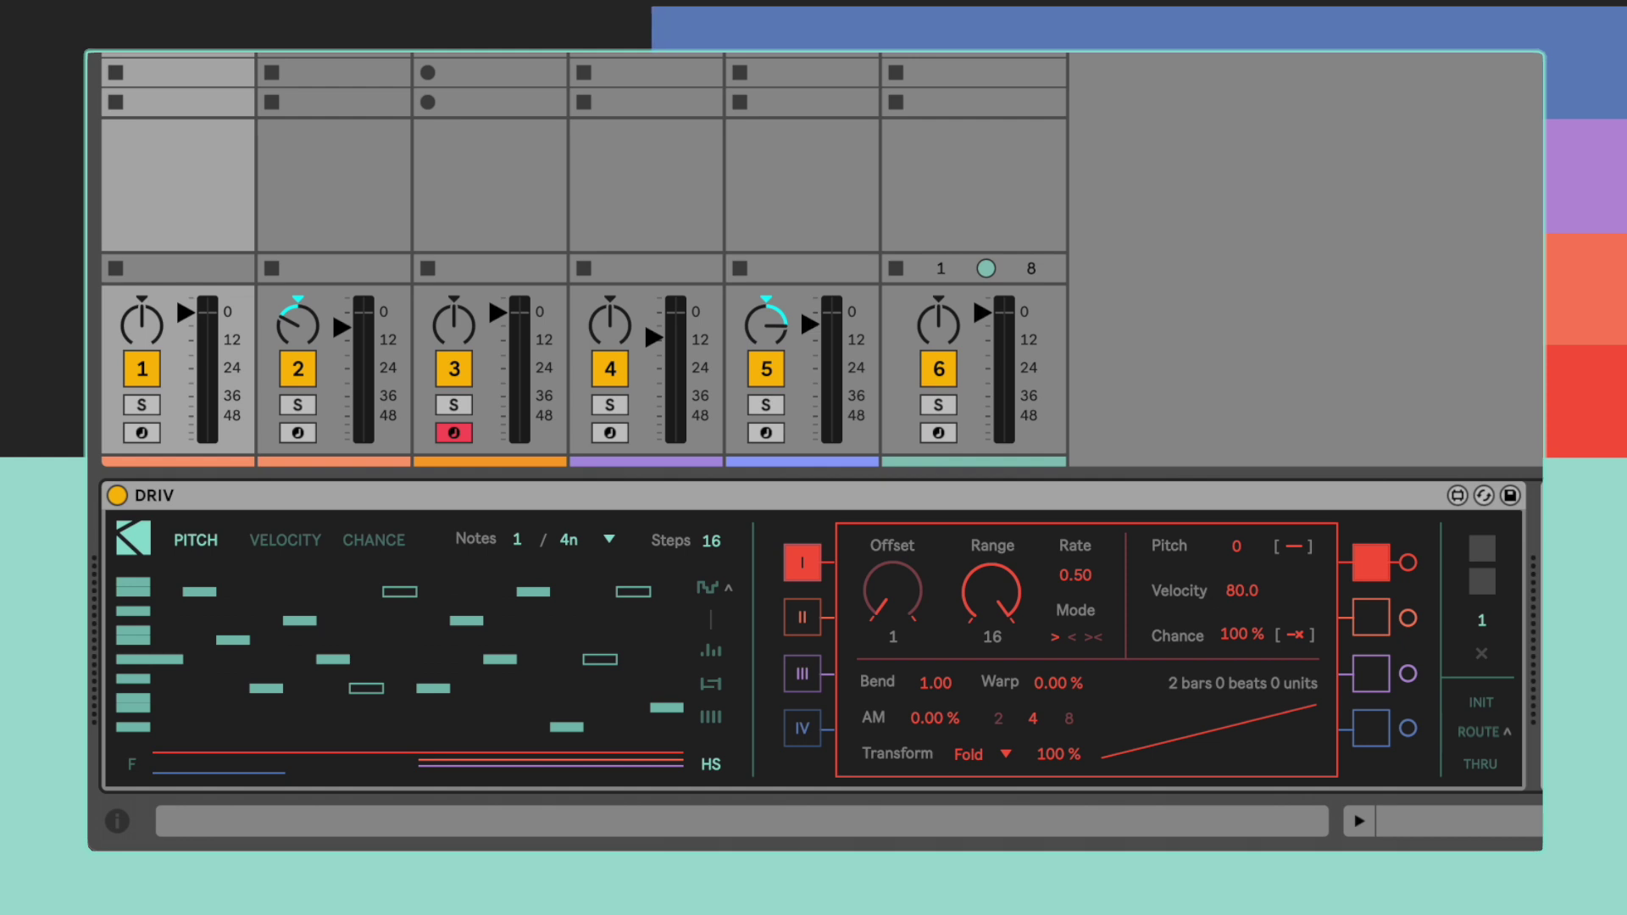
Step: Start playback with the Space bar and bring up DRIV's routing window
key("space")
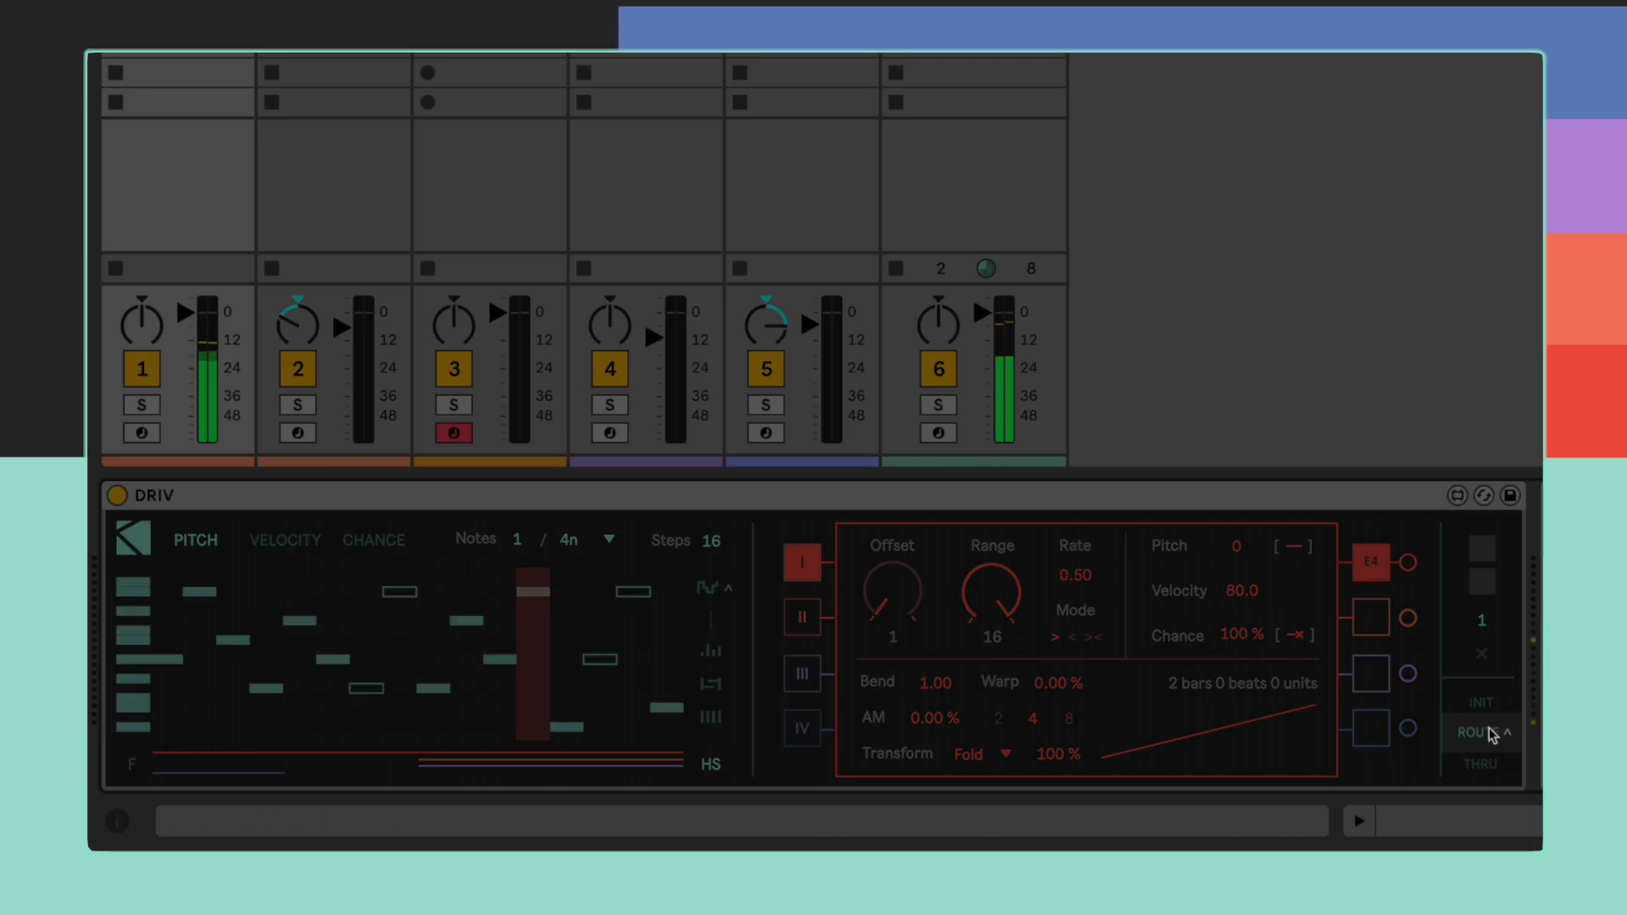
left_click(1487, 734)
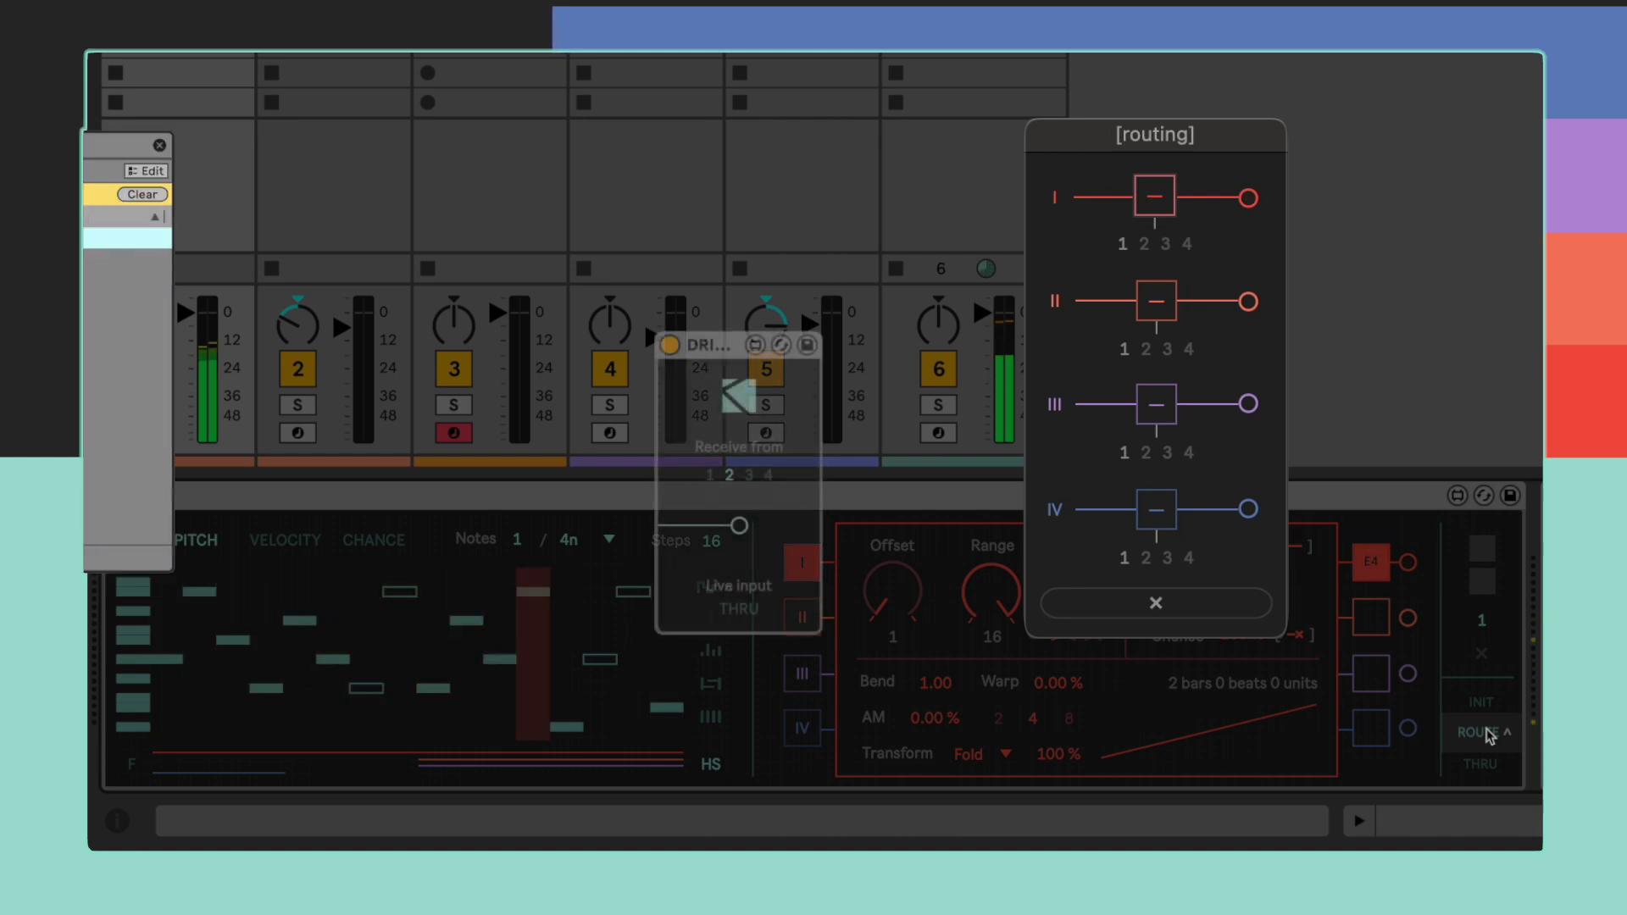
Step: In the browser, expand K-Devices > DRIV by K-Devices and select DRIV Receiver.amxd
left_click(422, 240)
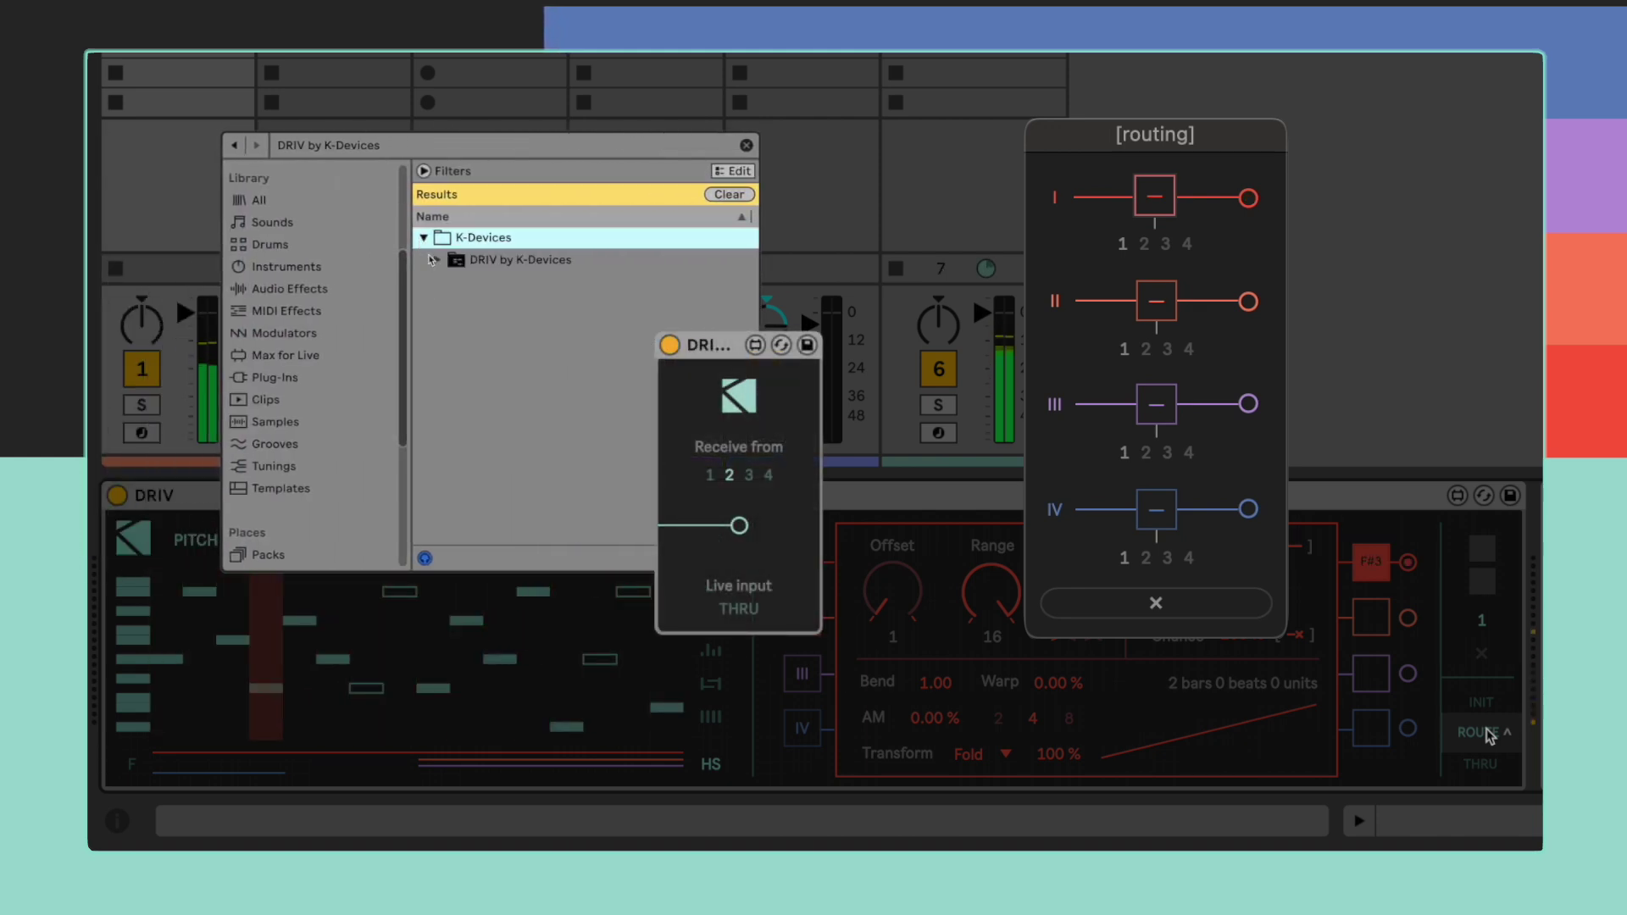
left_click(438, 261)
left_click(508, 393)
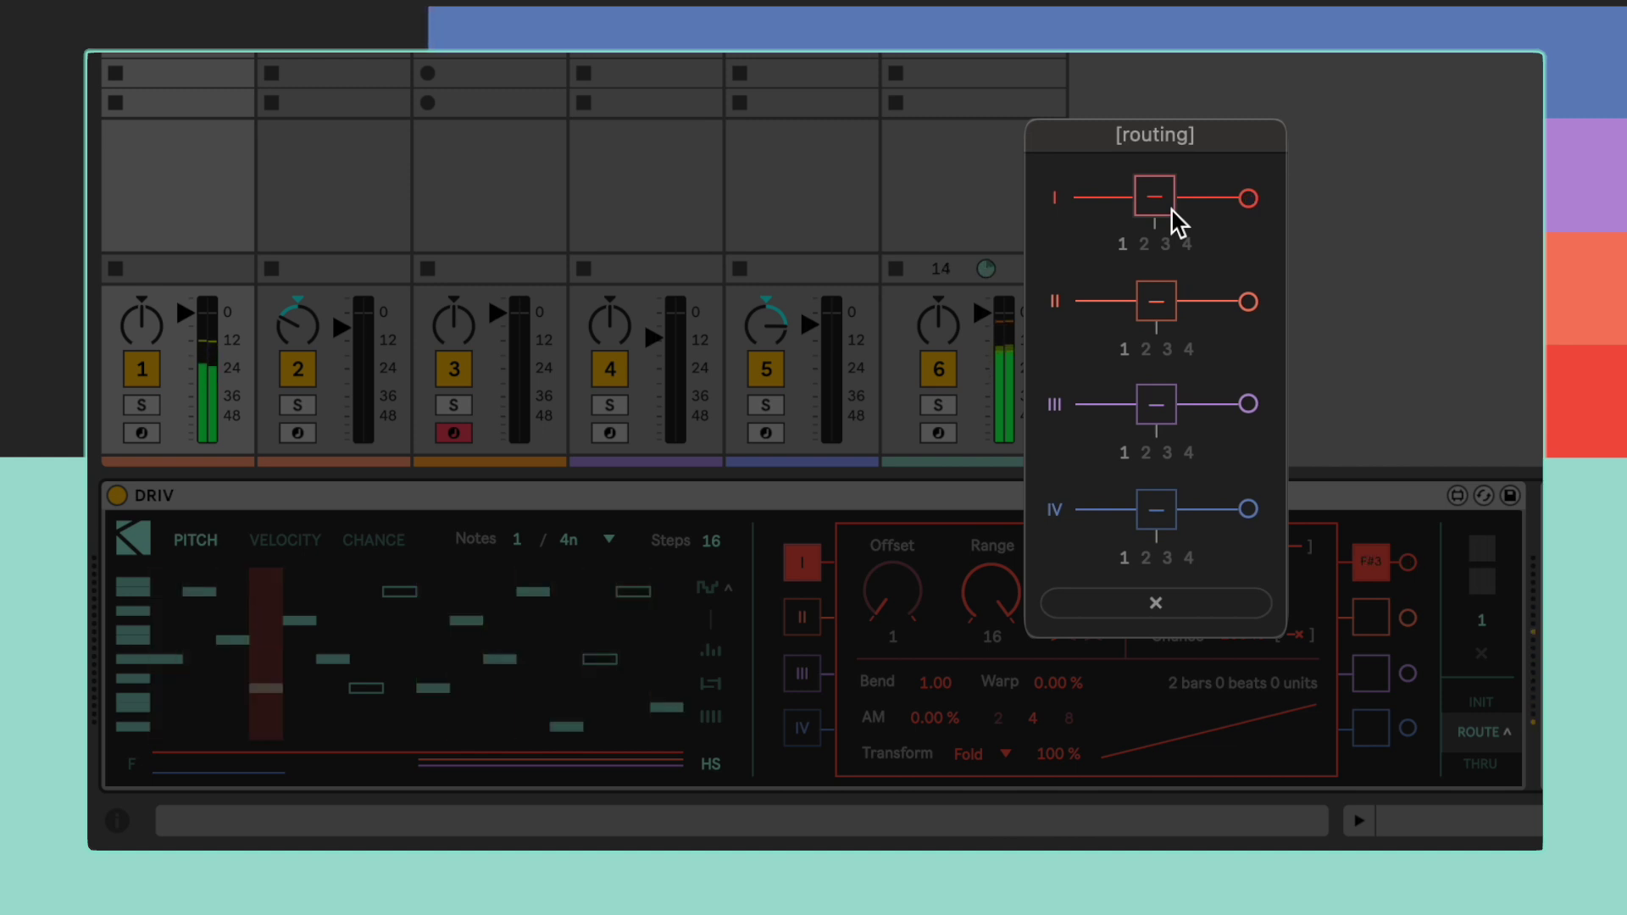
Step: Enable routing for lane I, try receivers 2 and 3, then settle on receiver 1
left_click(1173, 210)
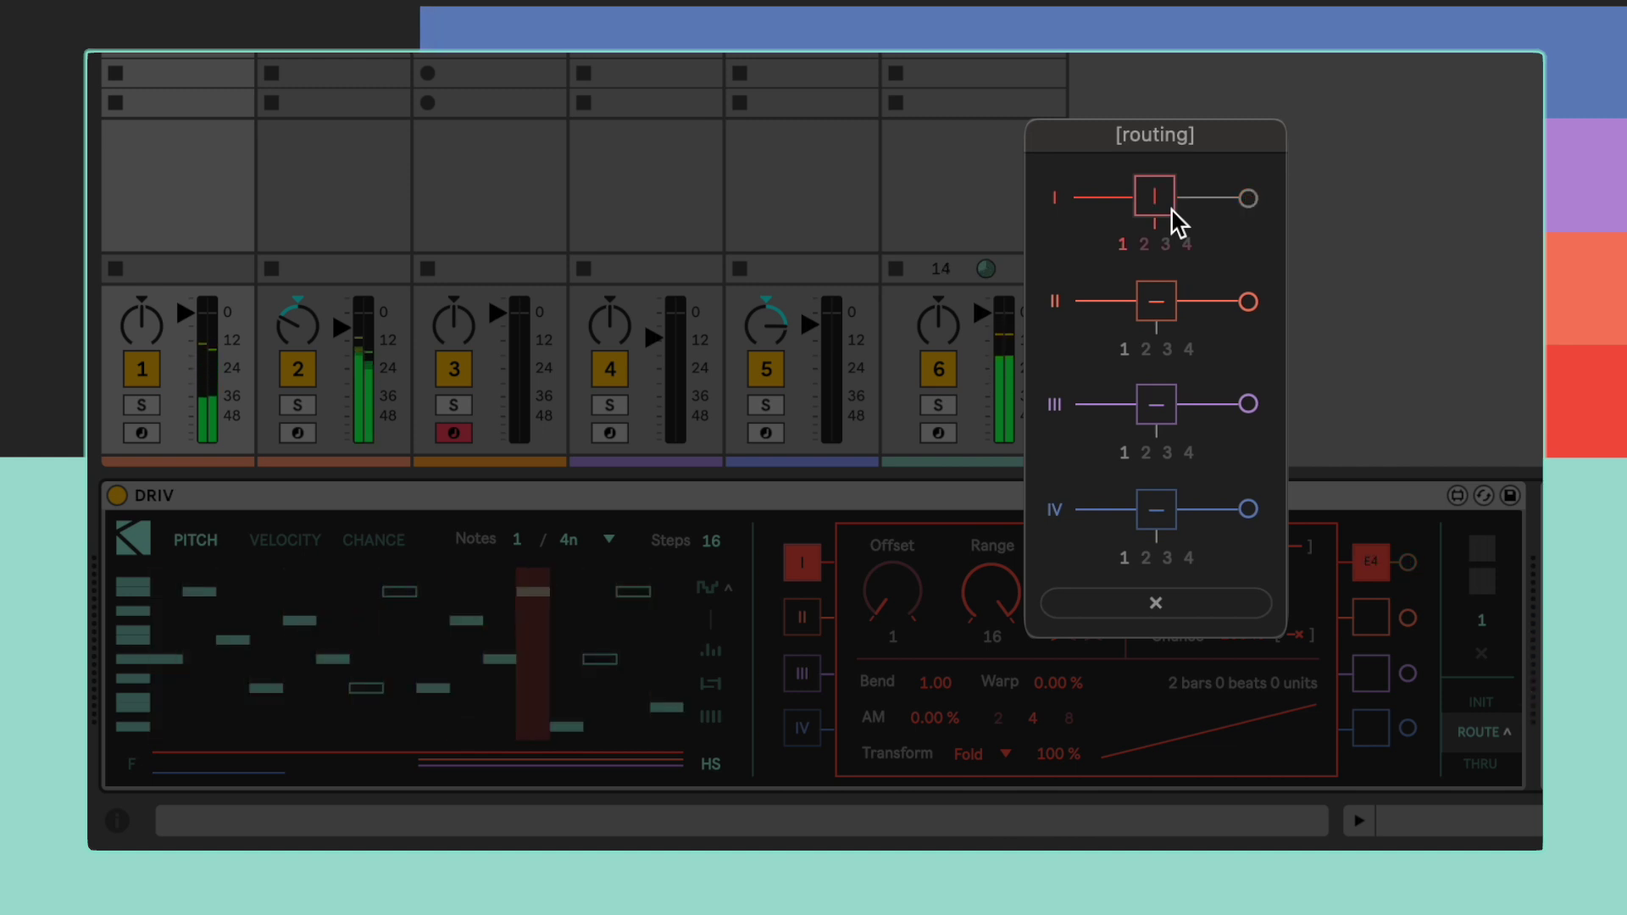
left_click(1145, 244)
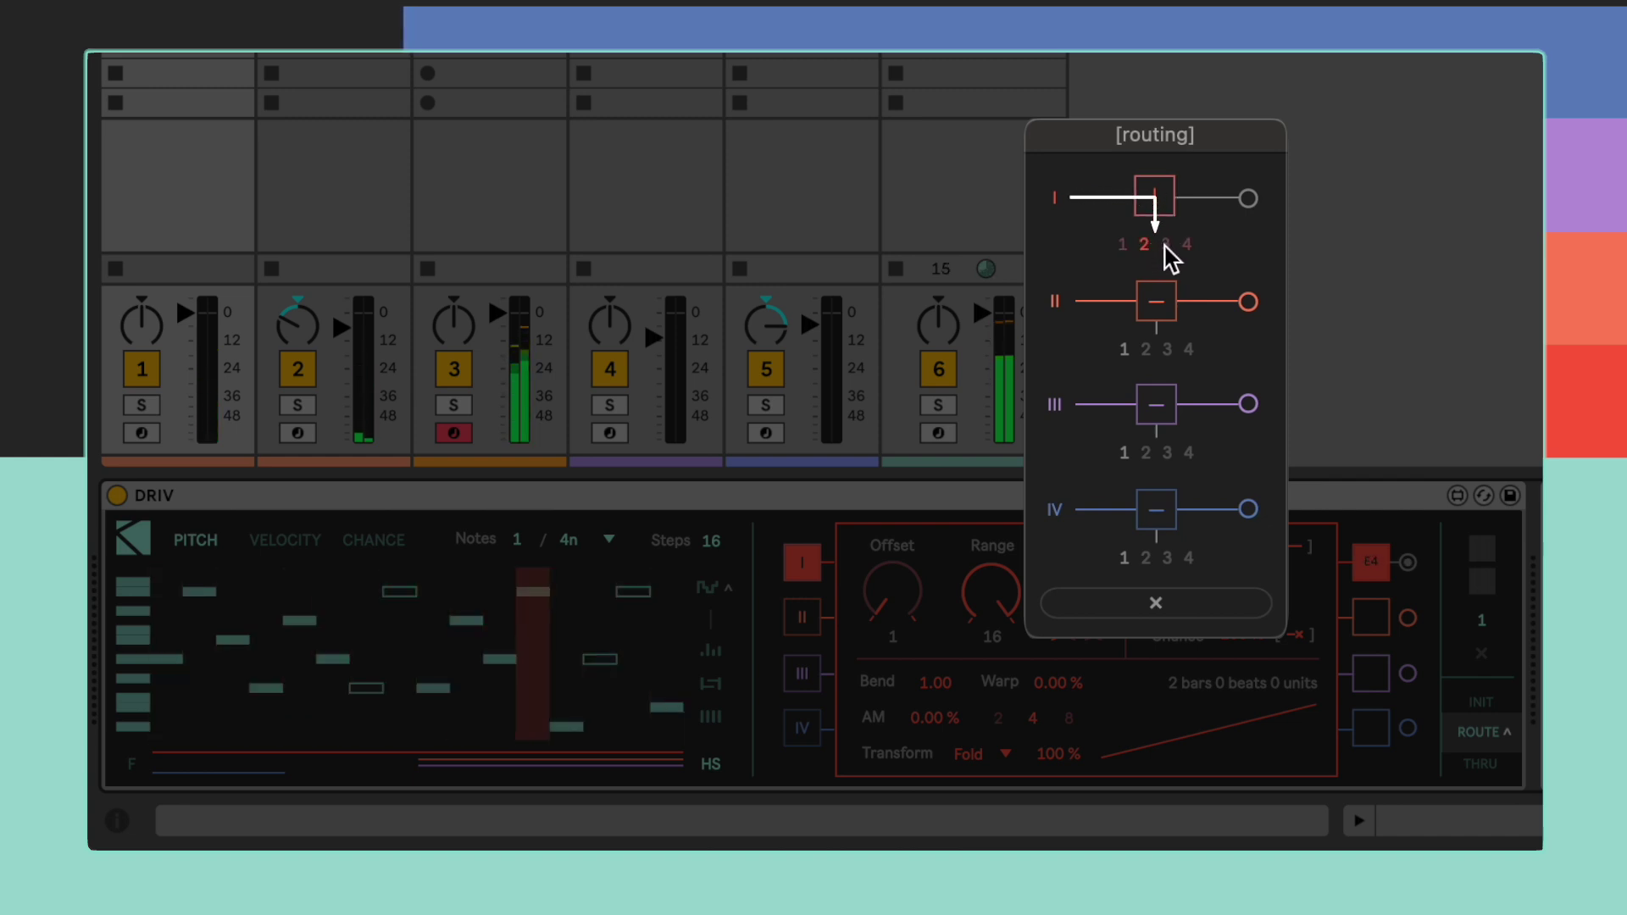
left_click(1167, 246)
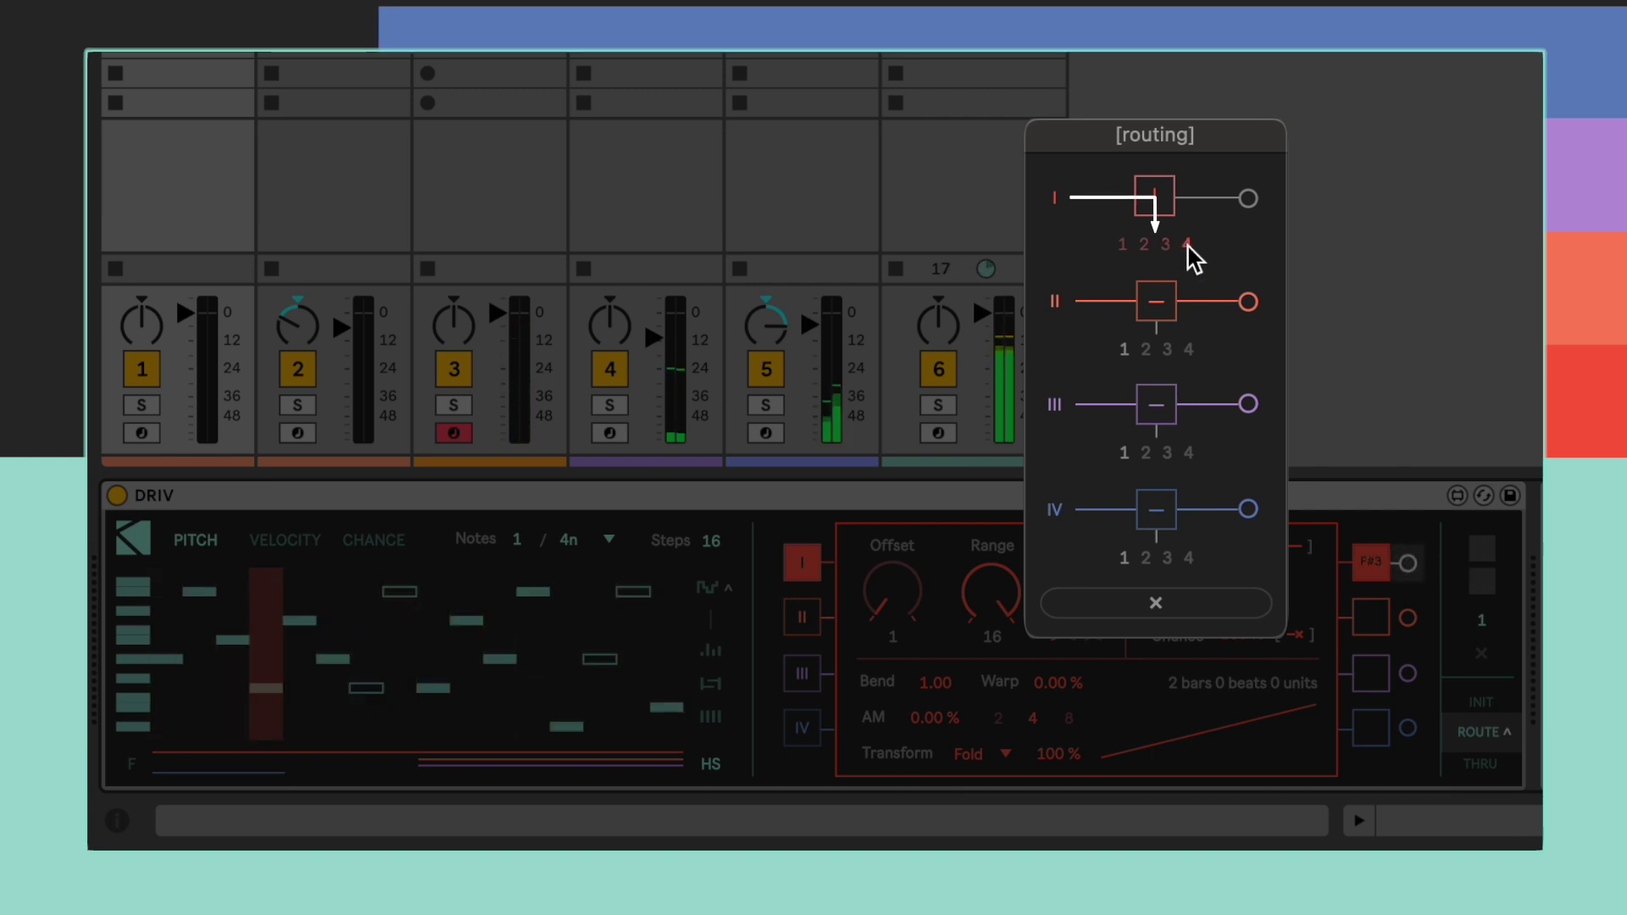
left_click(1126, 247)
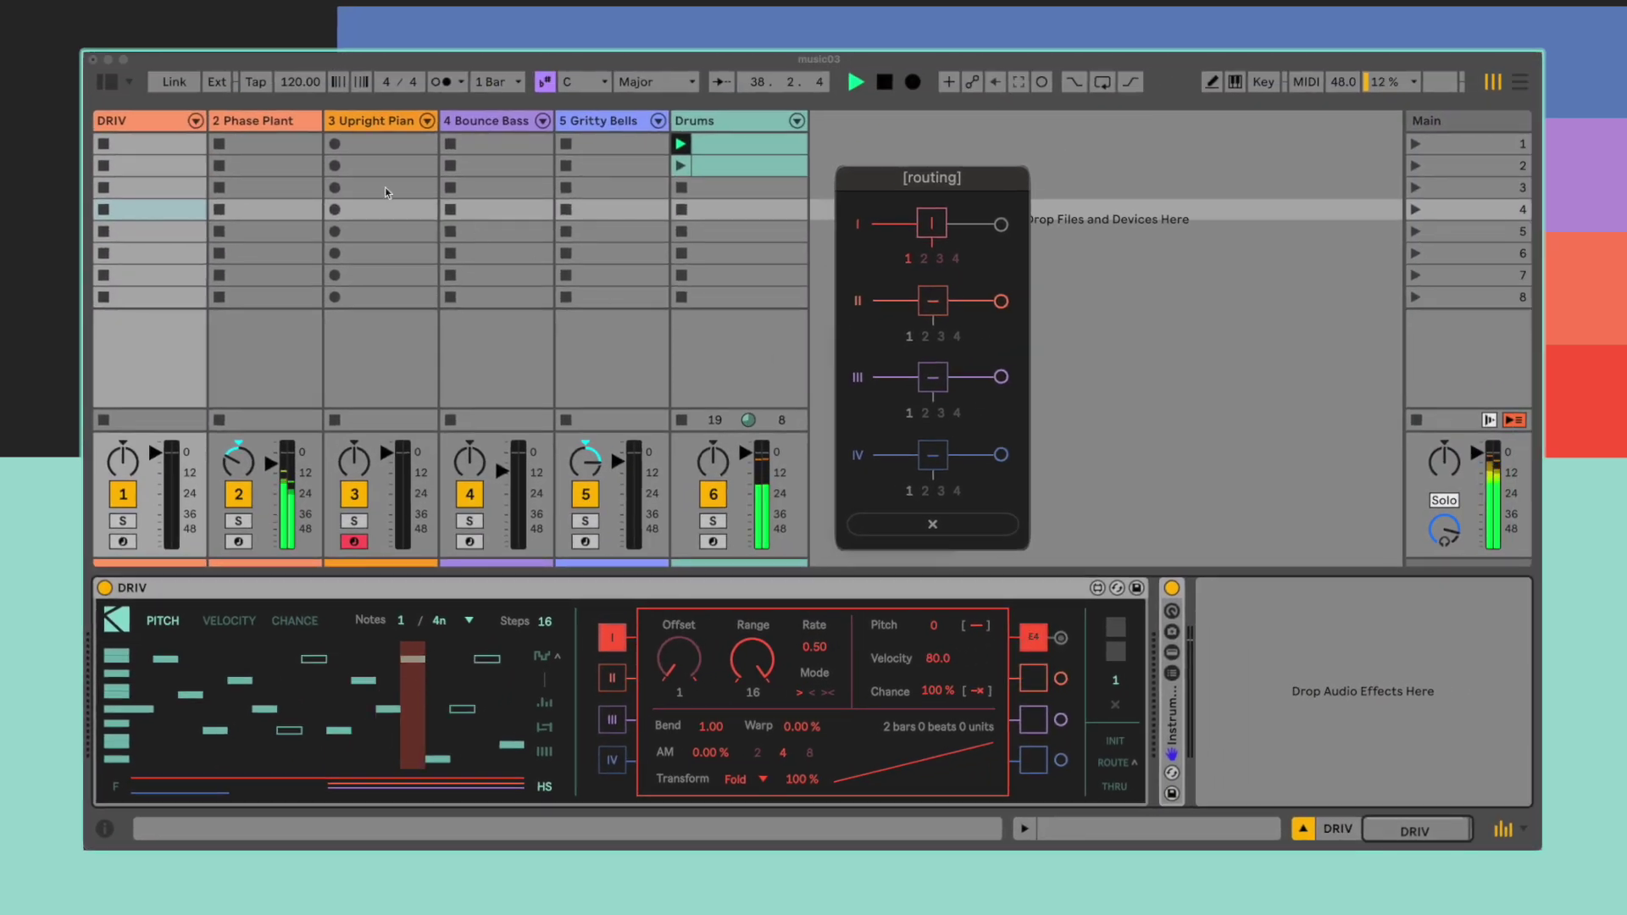
Step: Audition lane I on receivers 2, 3 and 4 while viewing each instrument track, then return it to 1
left_click(298, 132)
left_click(297, 127)
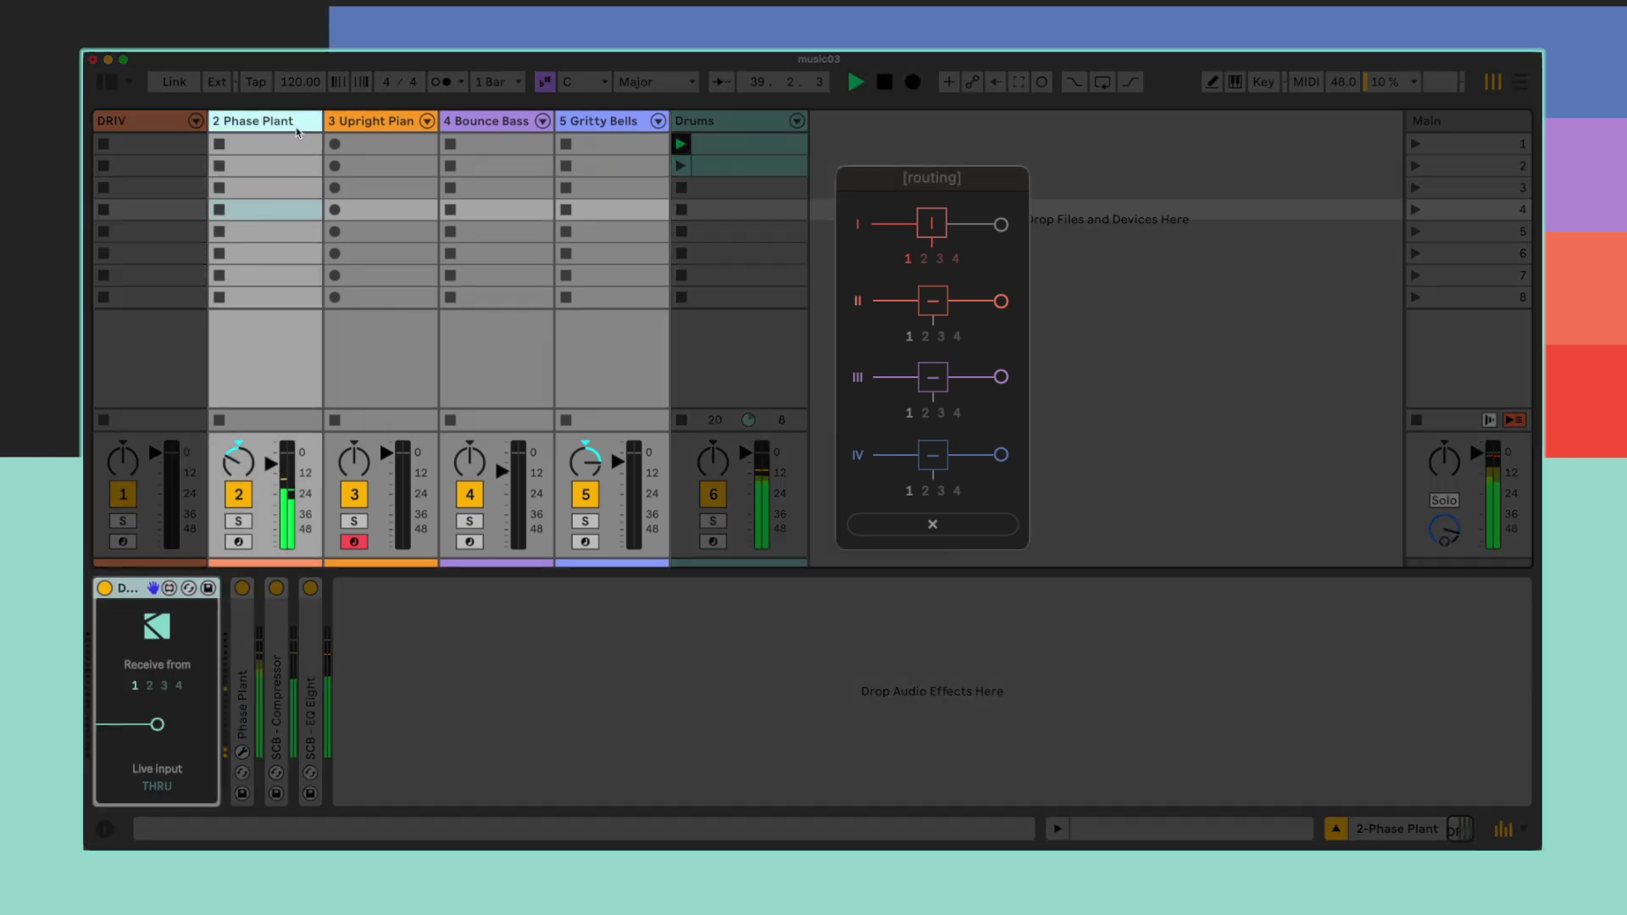
left_click(360, 125)
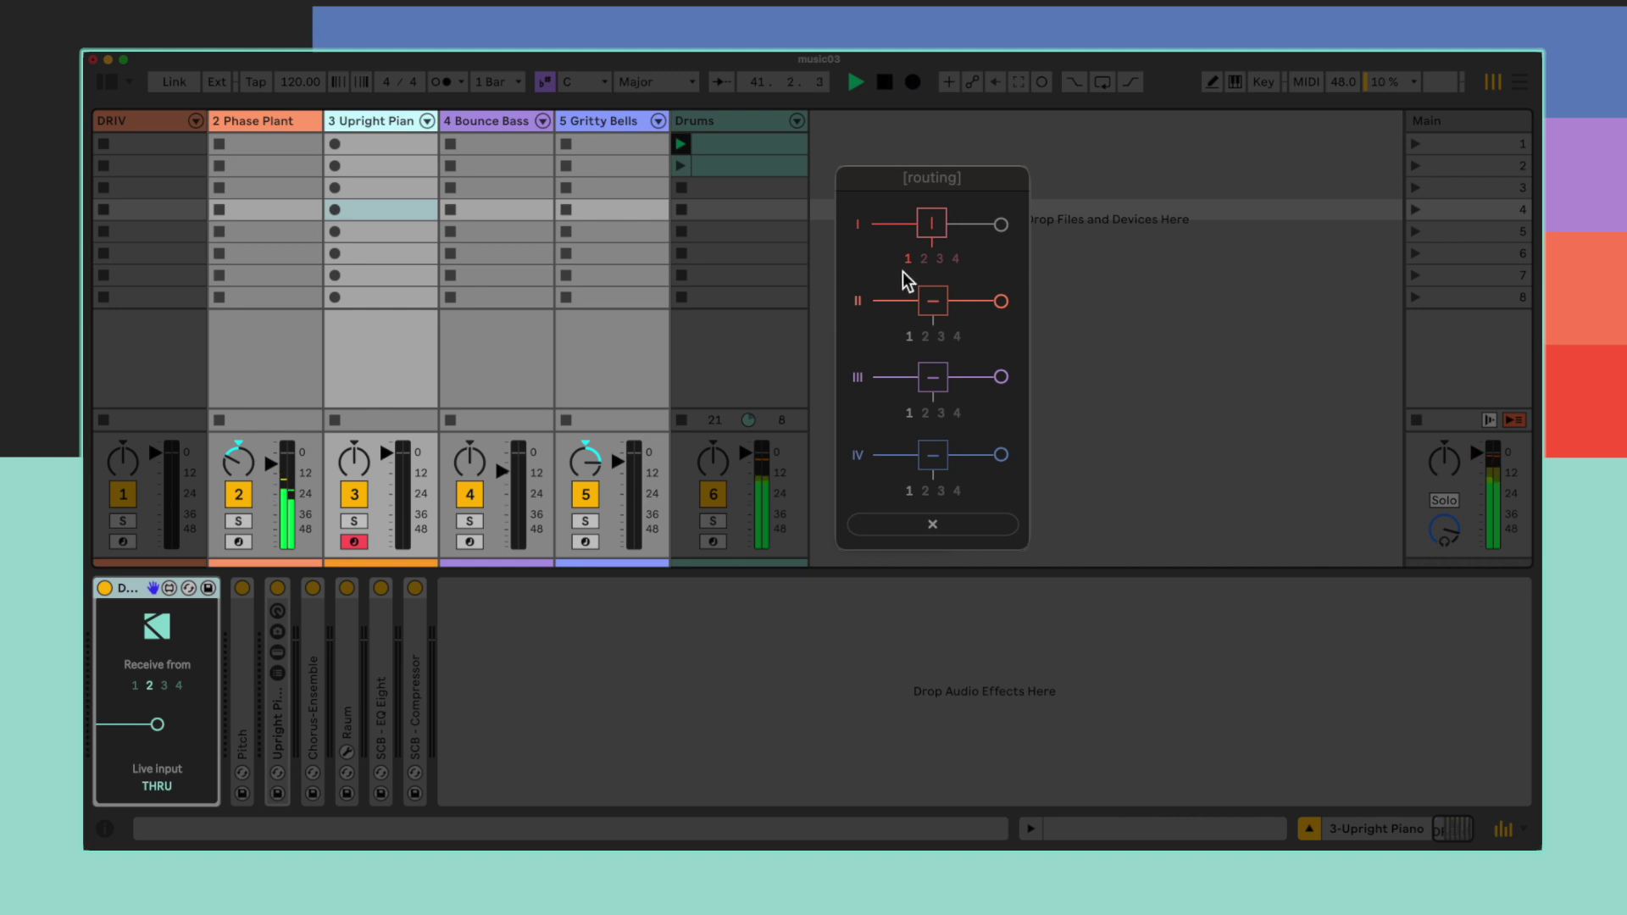
left_click(923, 261)
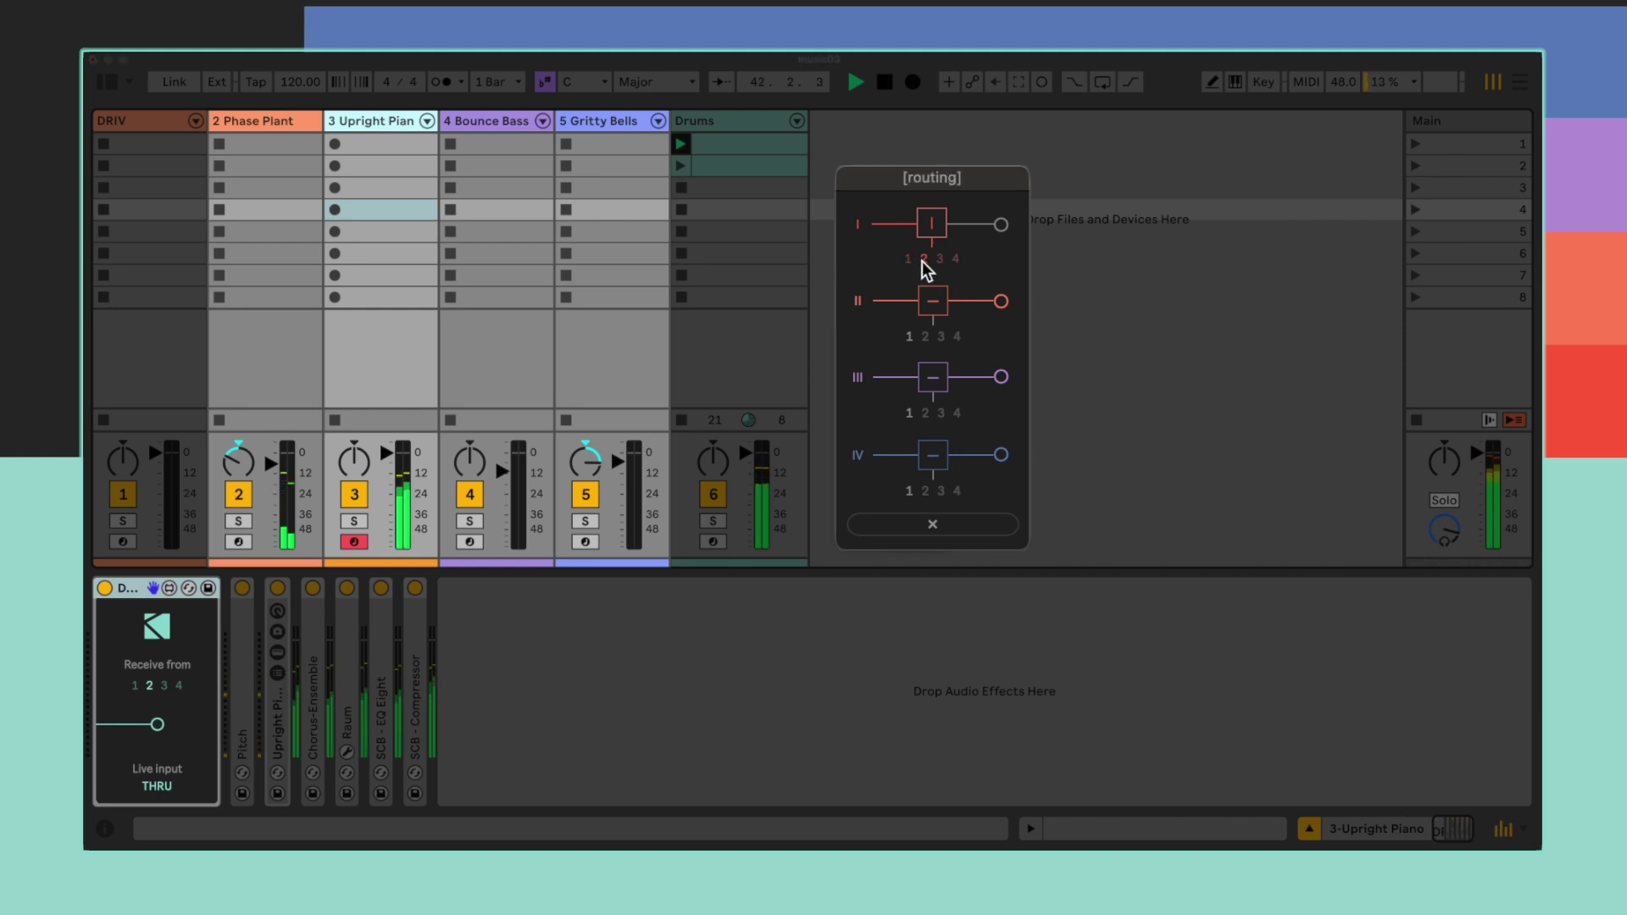
left_click(511, 127)
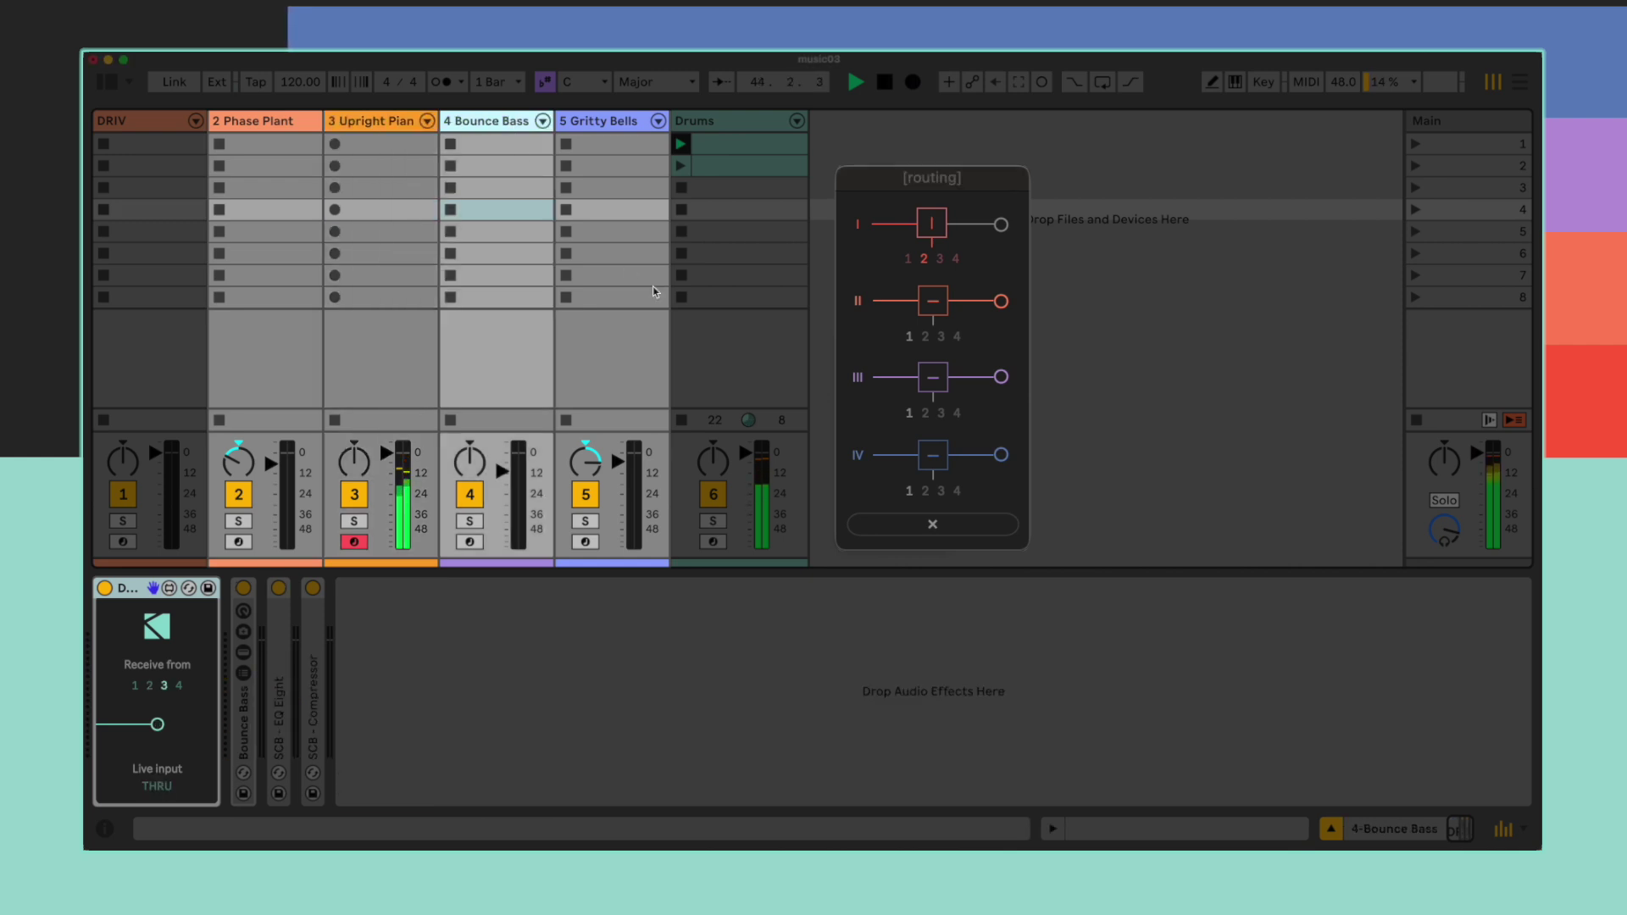
left_click(940, 260)
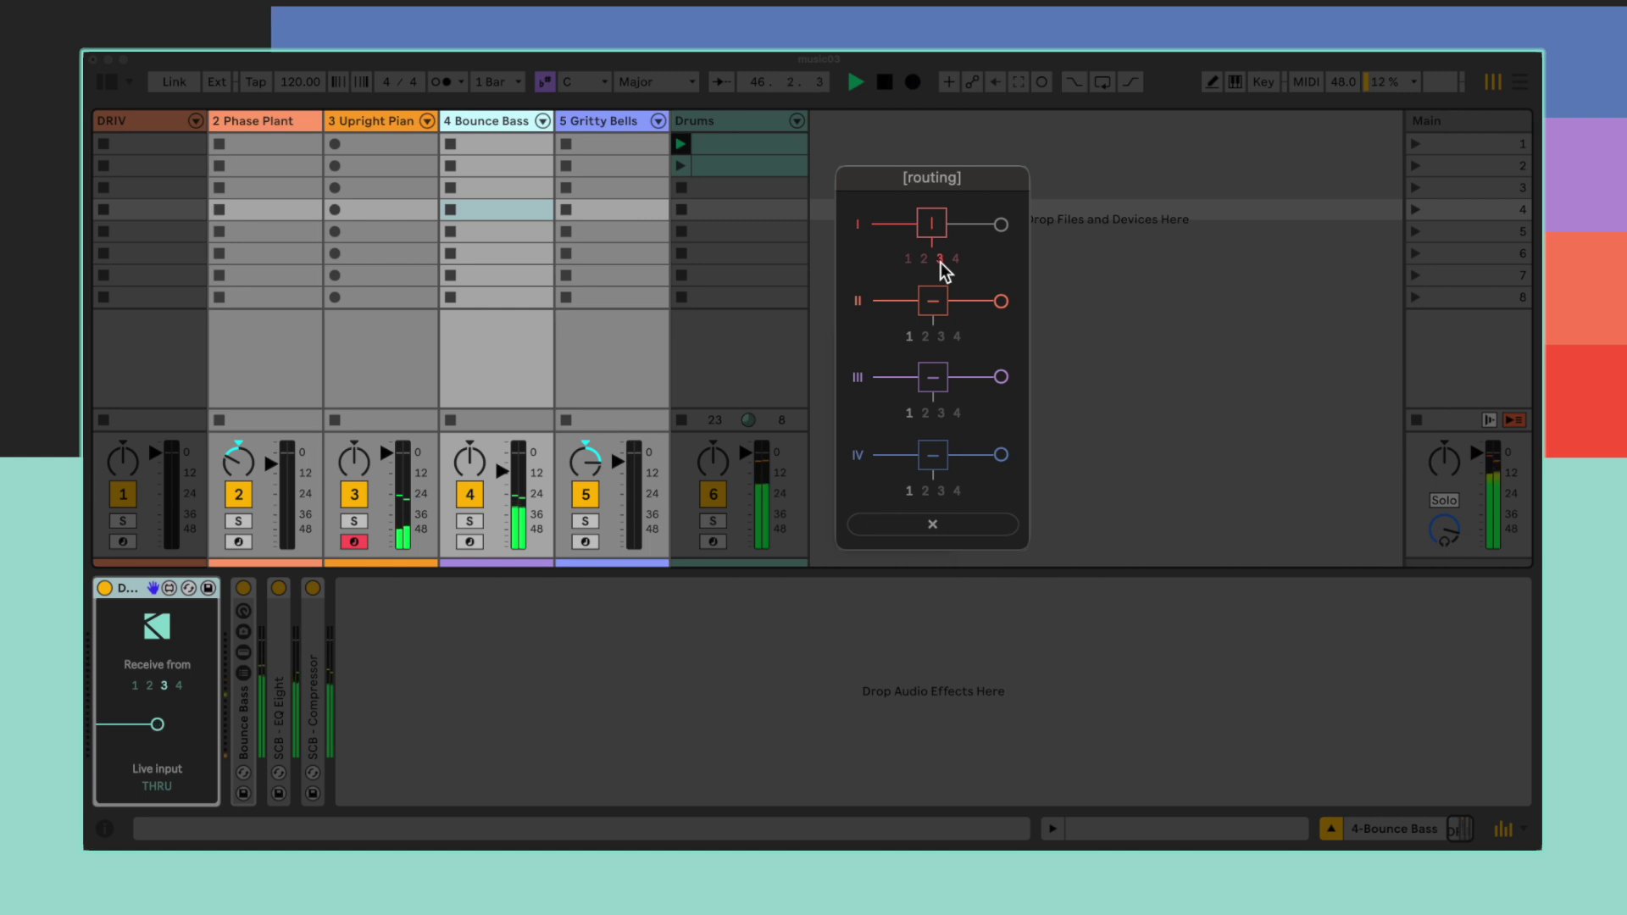
left_click(622, 131)
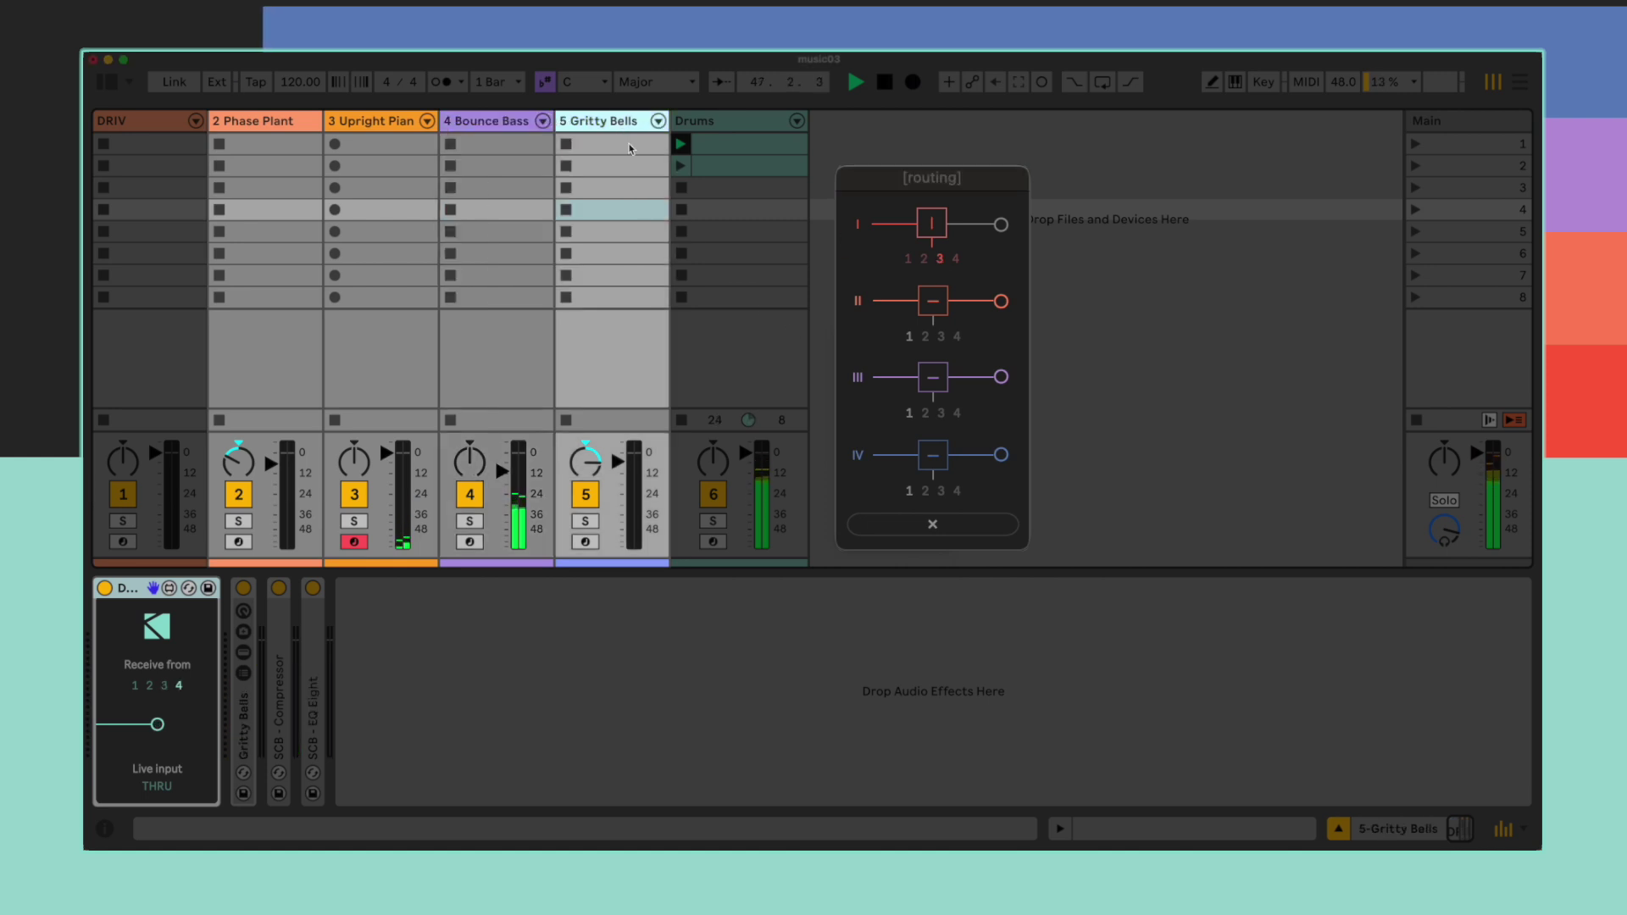
left_click(951, 261)
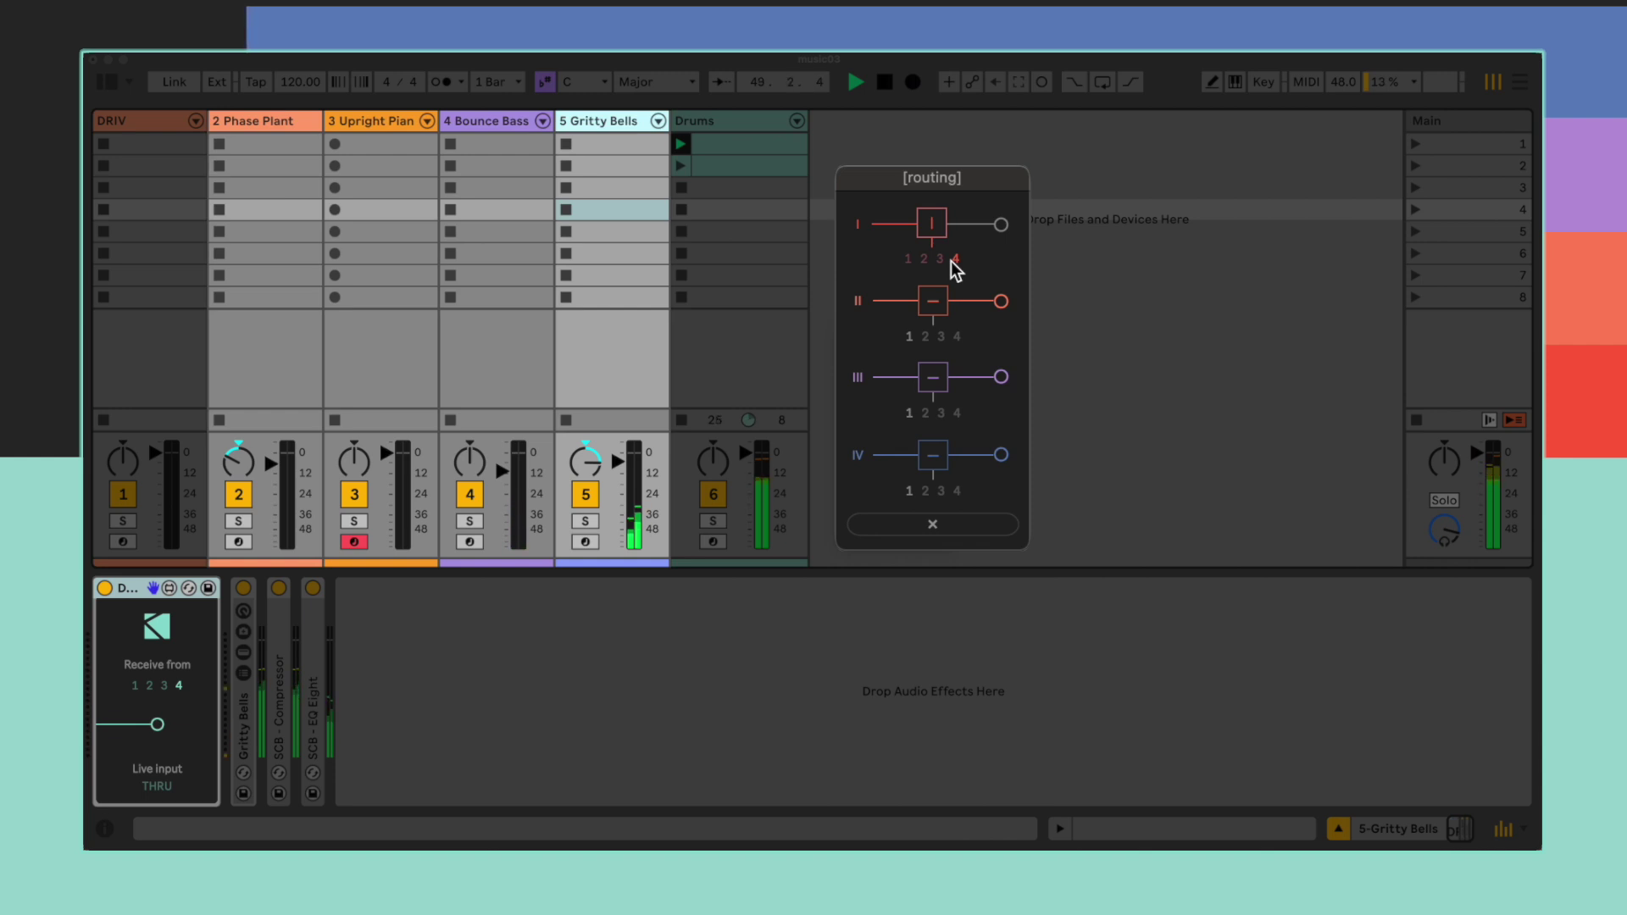
left_click(908, 259)
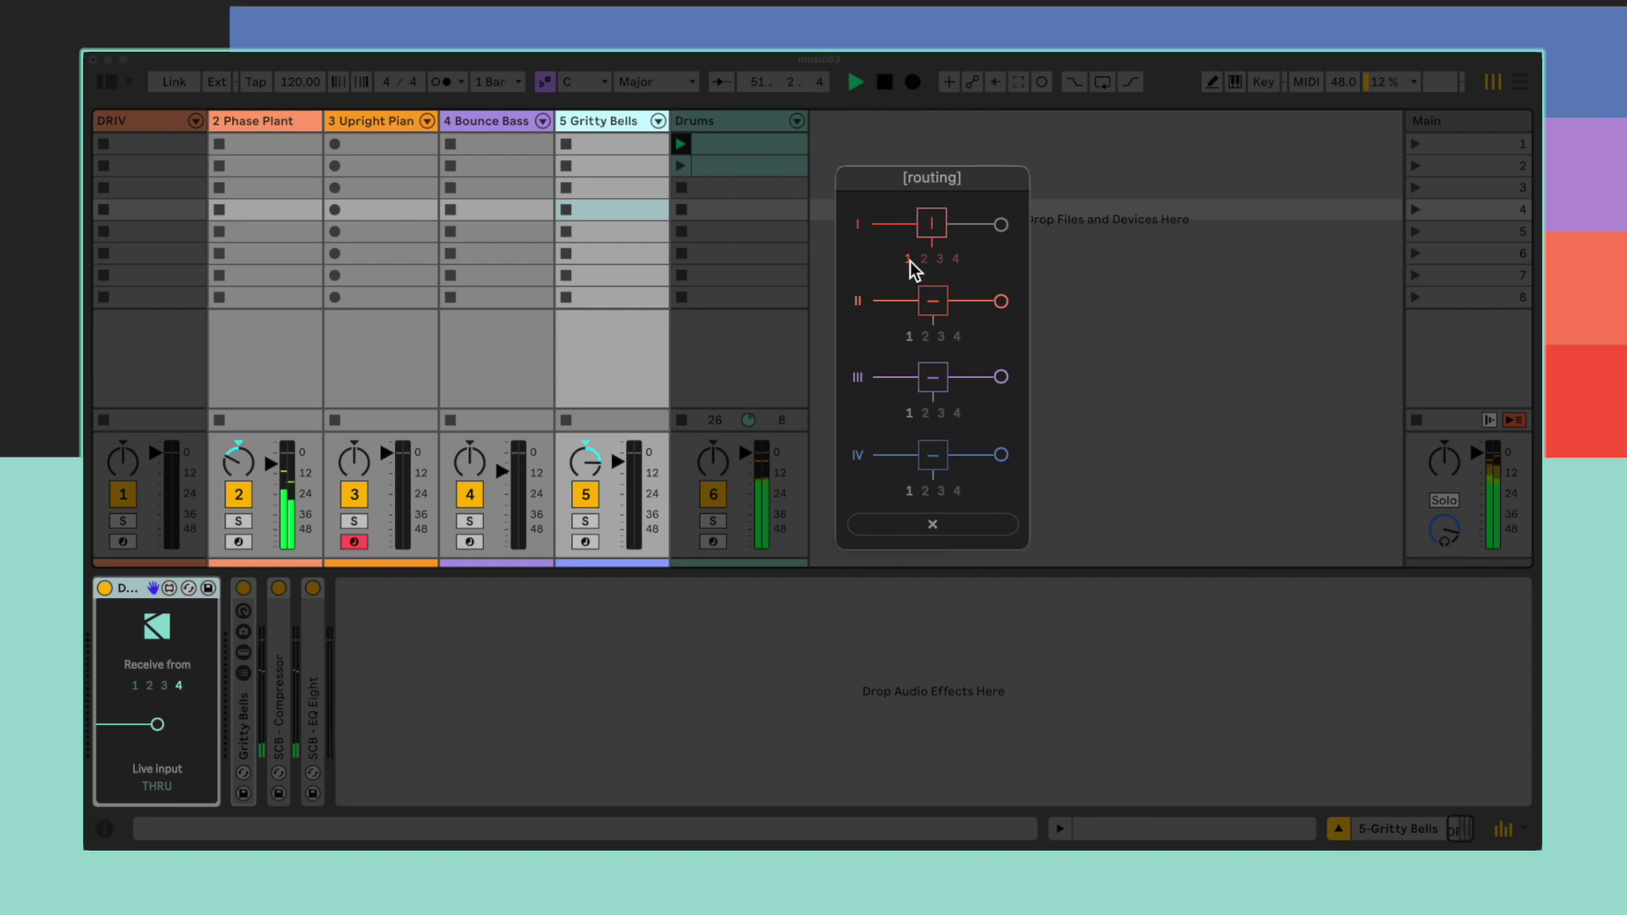
left_click(311, 127)
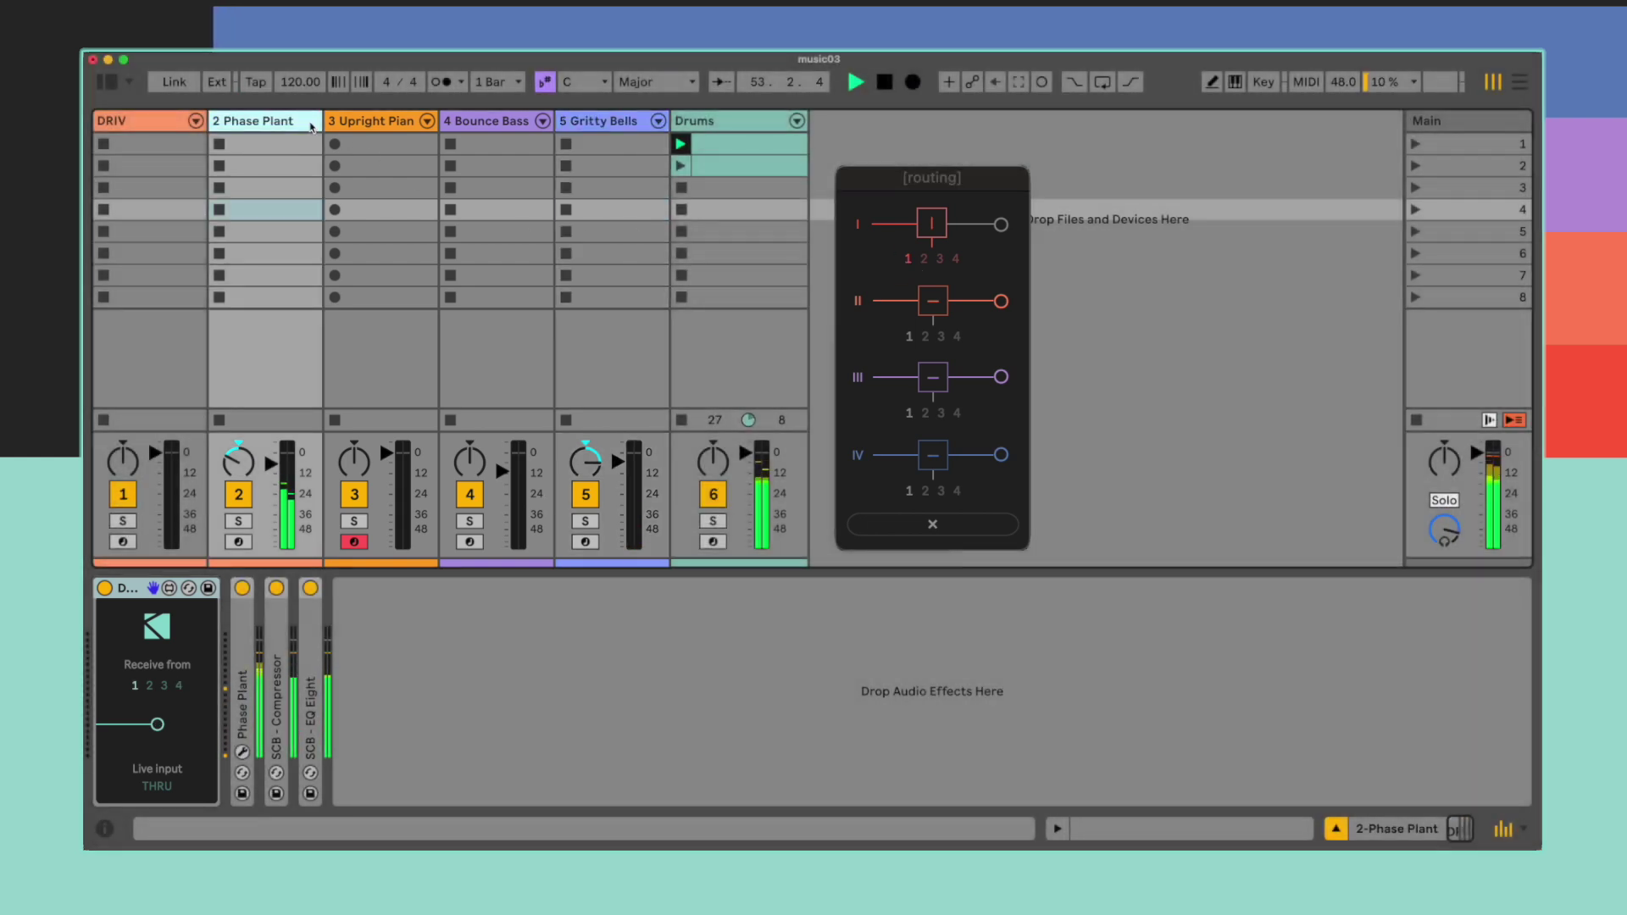
left_click(171, 120)
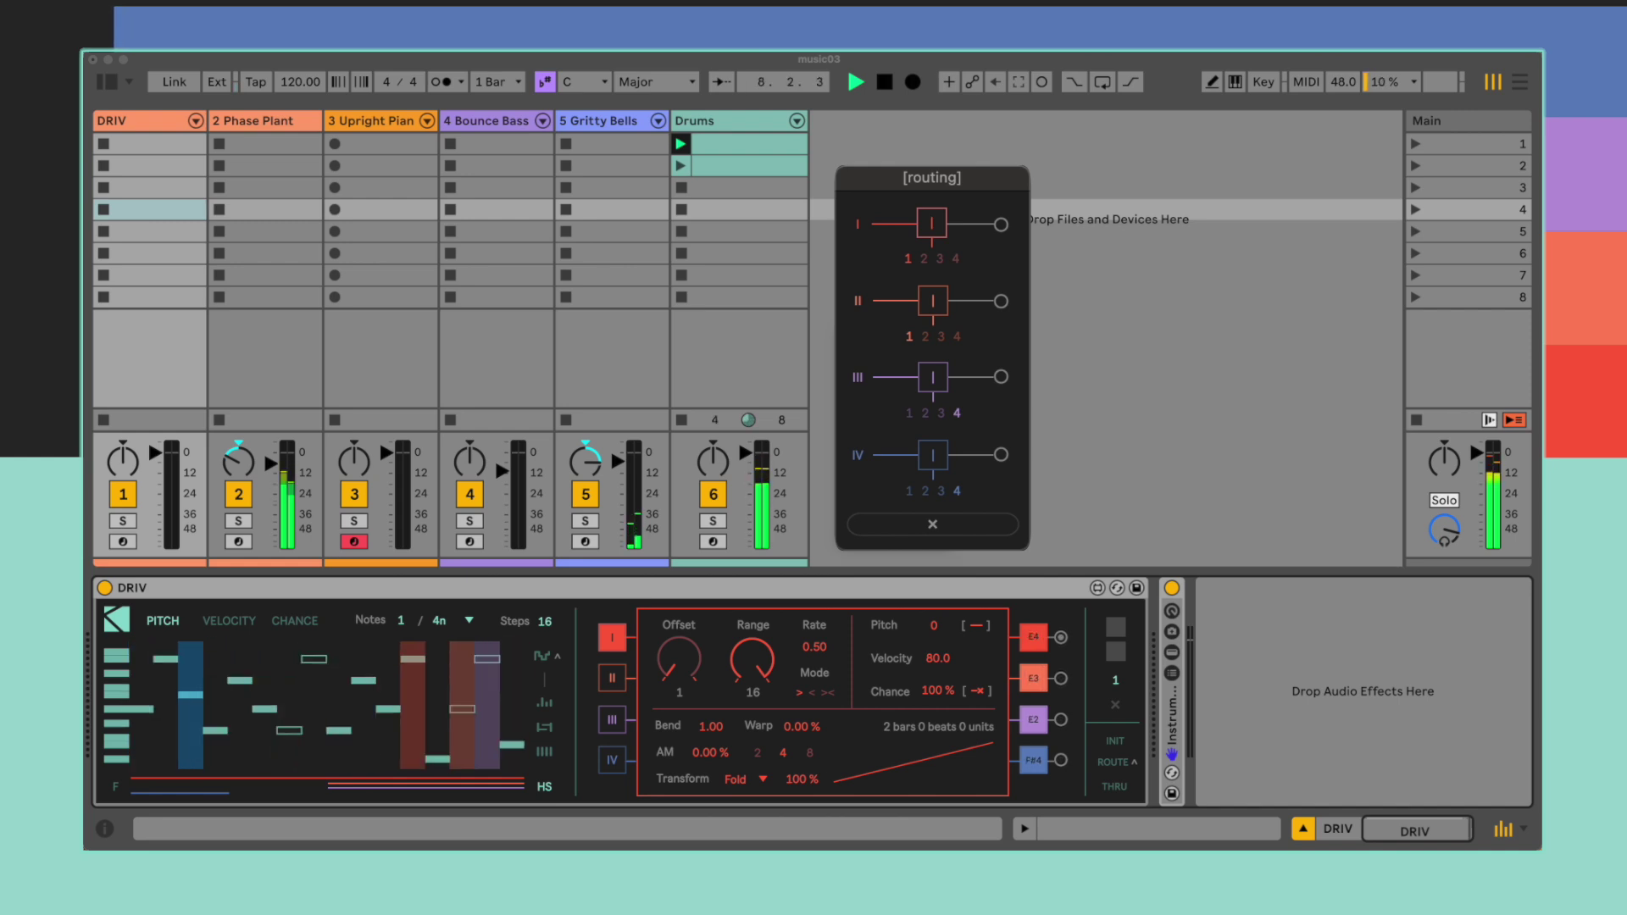
Step: Set the Bounce Bass and Gritty Bells DRIV Receivers to receive from 1, then go back to DRIV
left_click(391, 127)
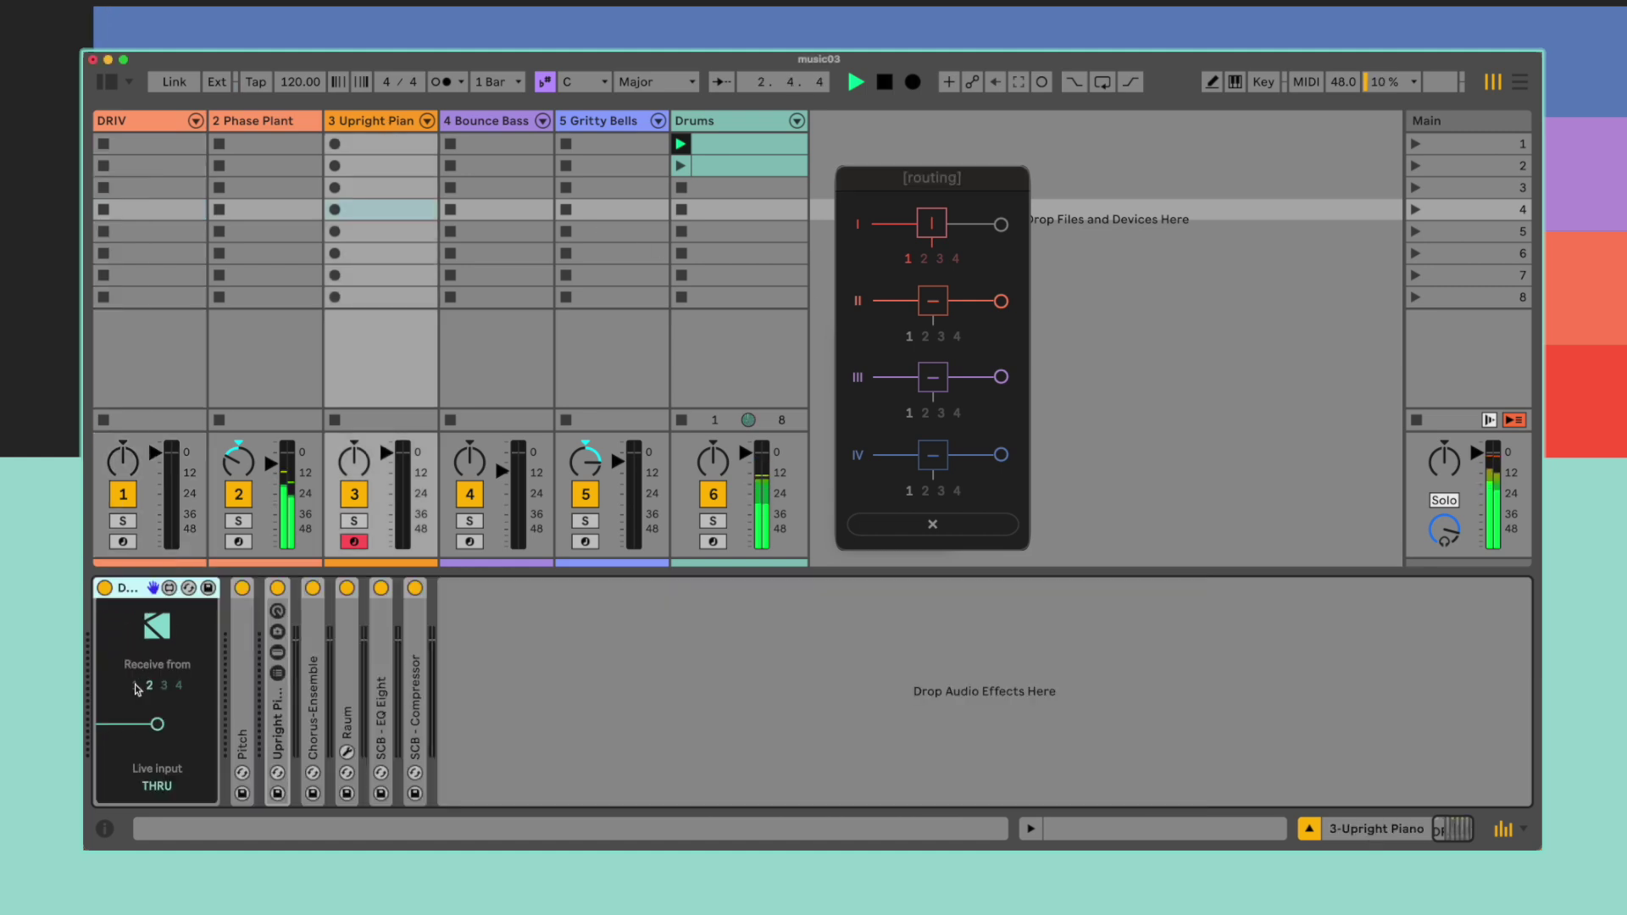
left_click(485, 121)
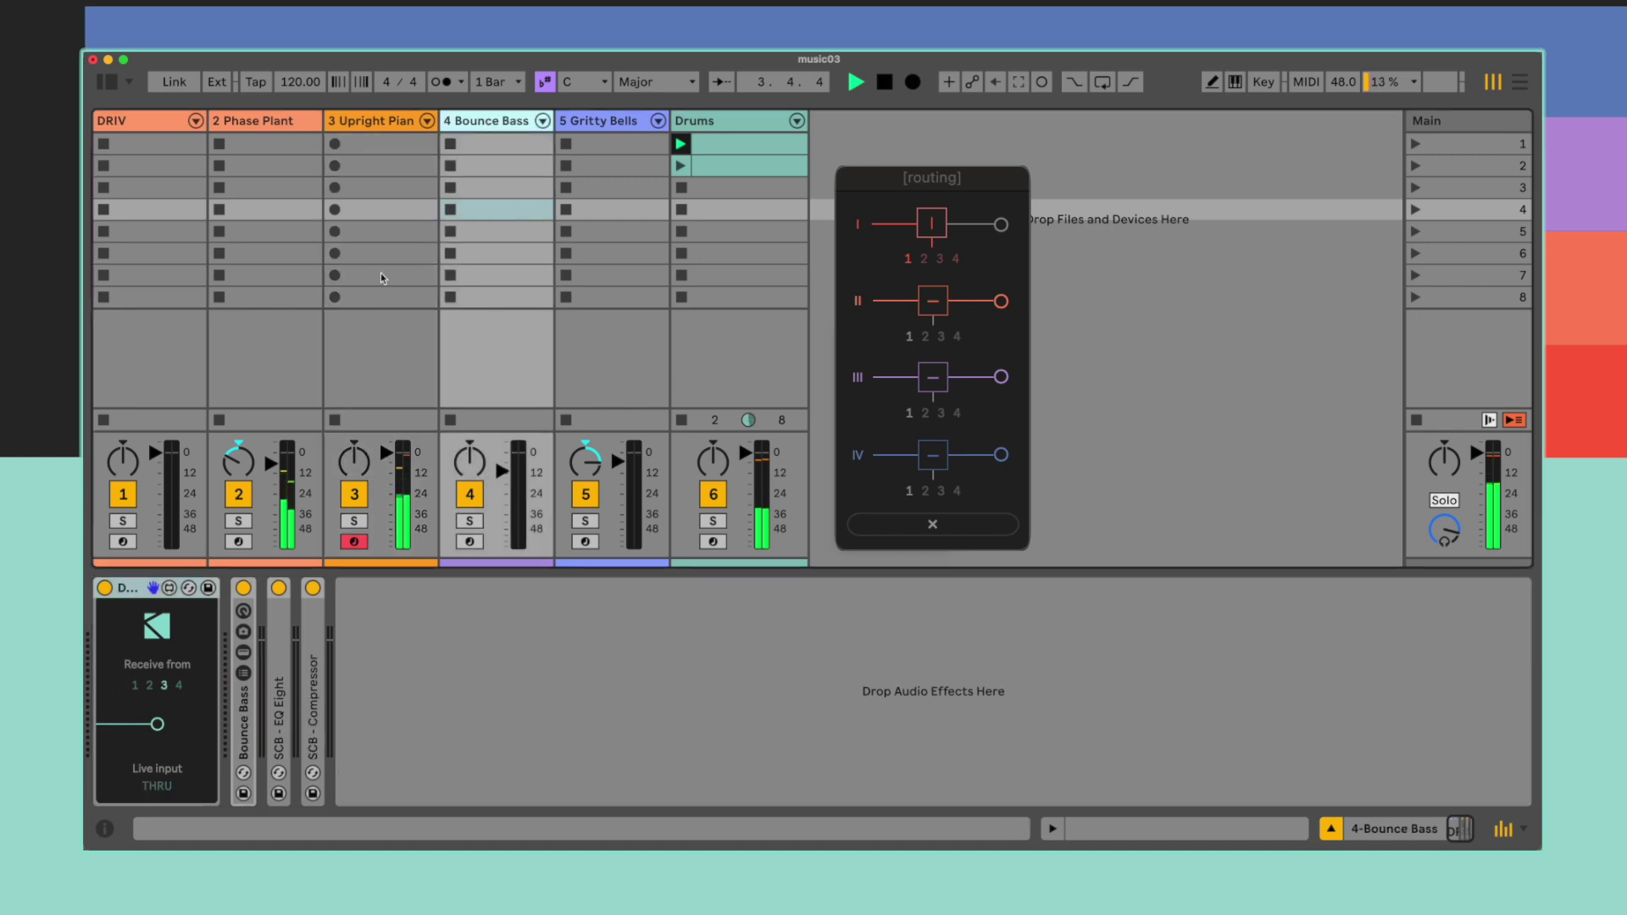
left_click(135, 687)
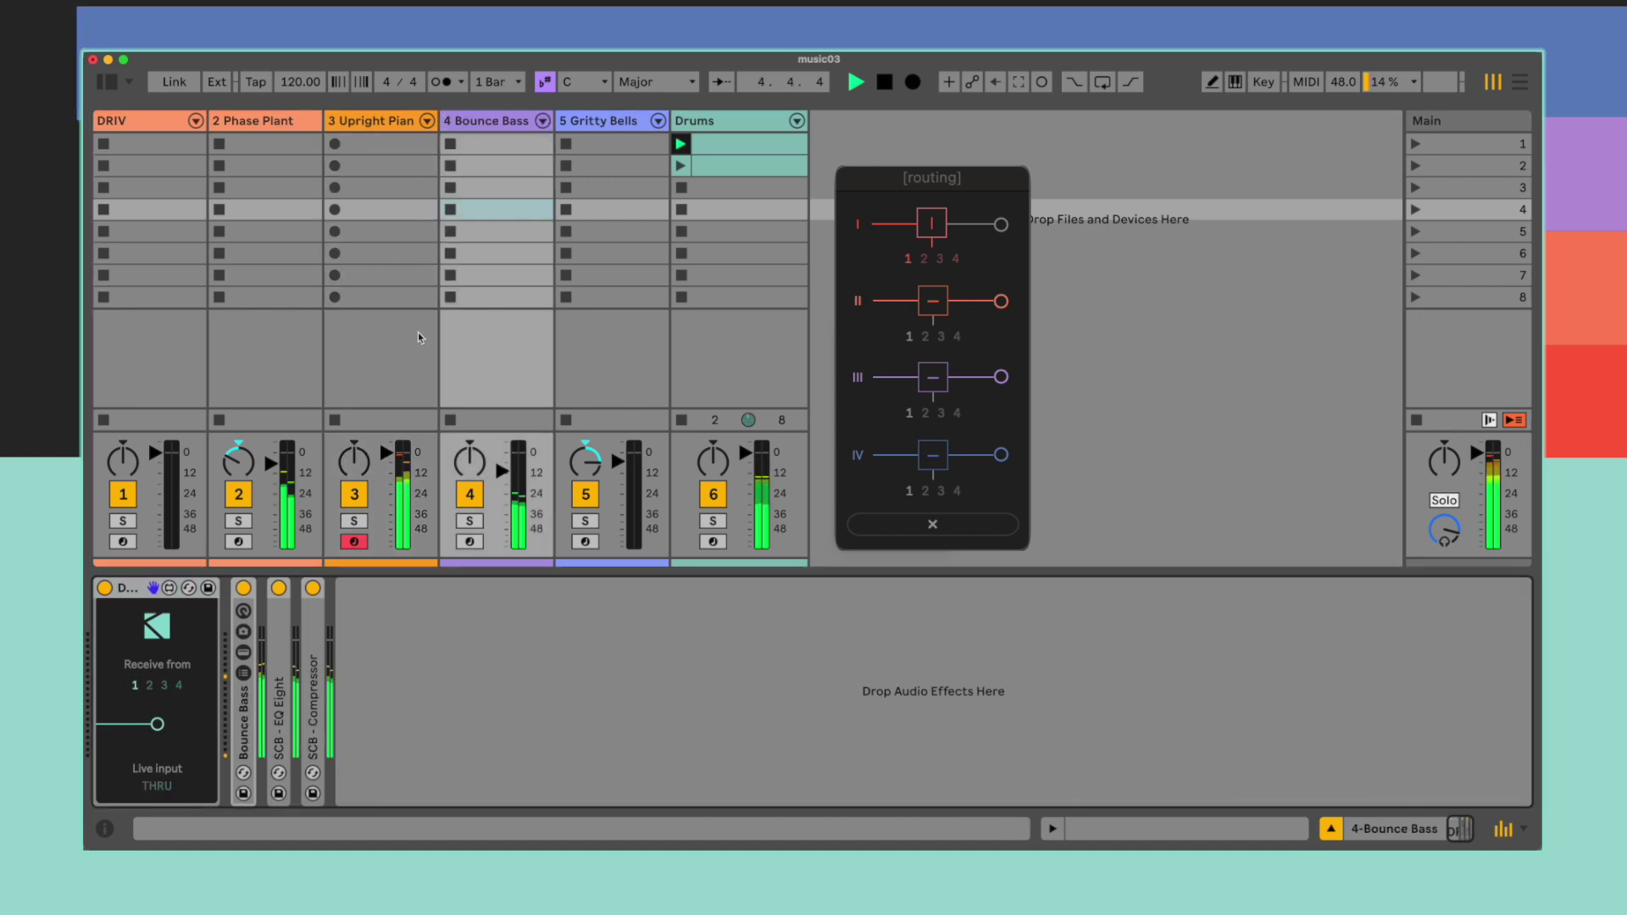
left_click(589, 131)
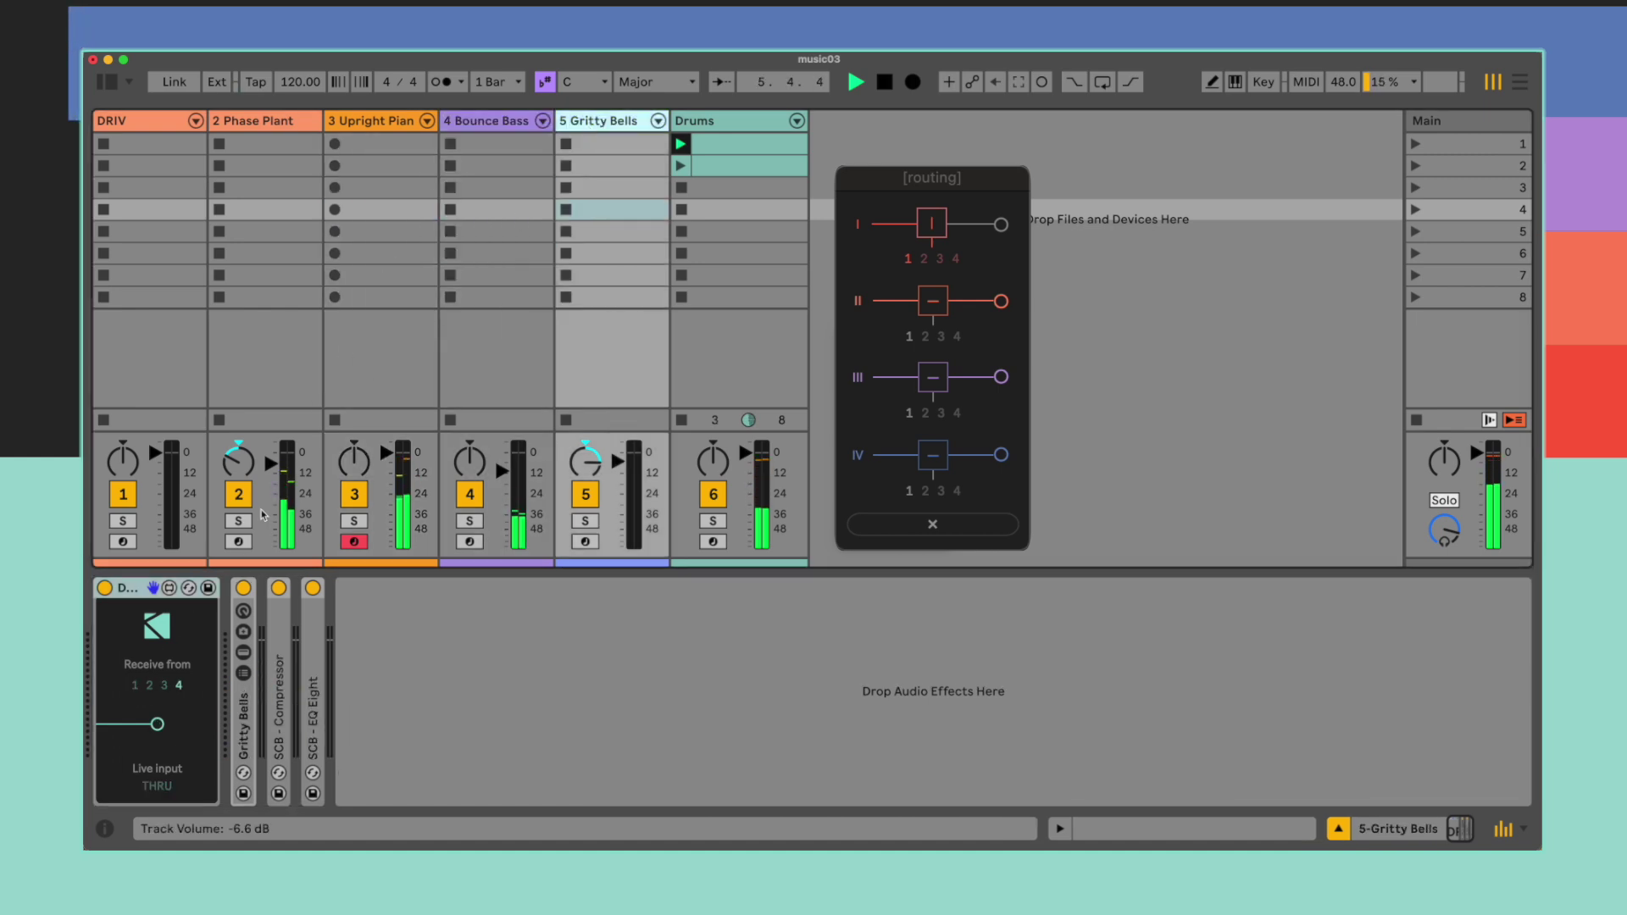
left_click(135, 686)
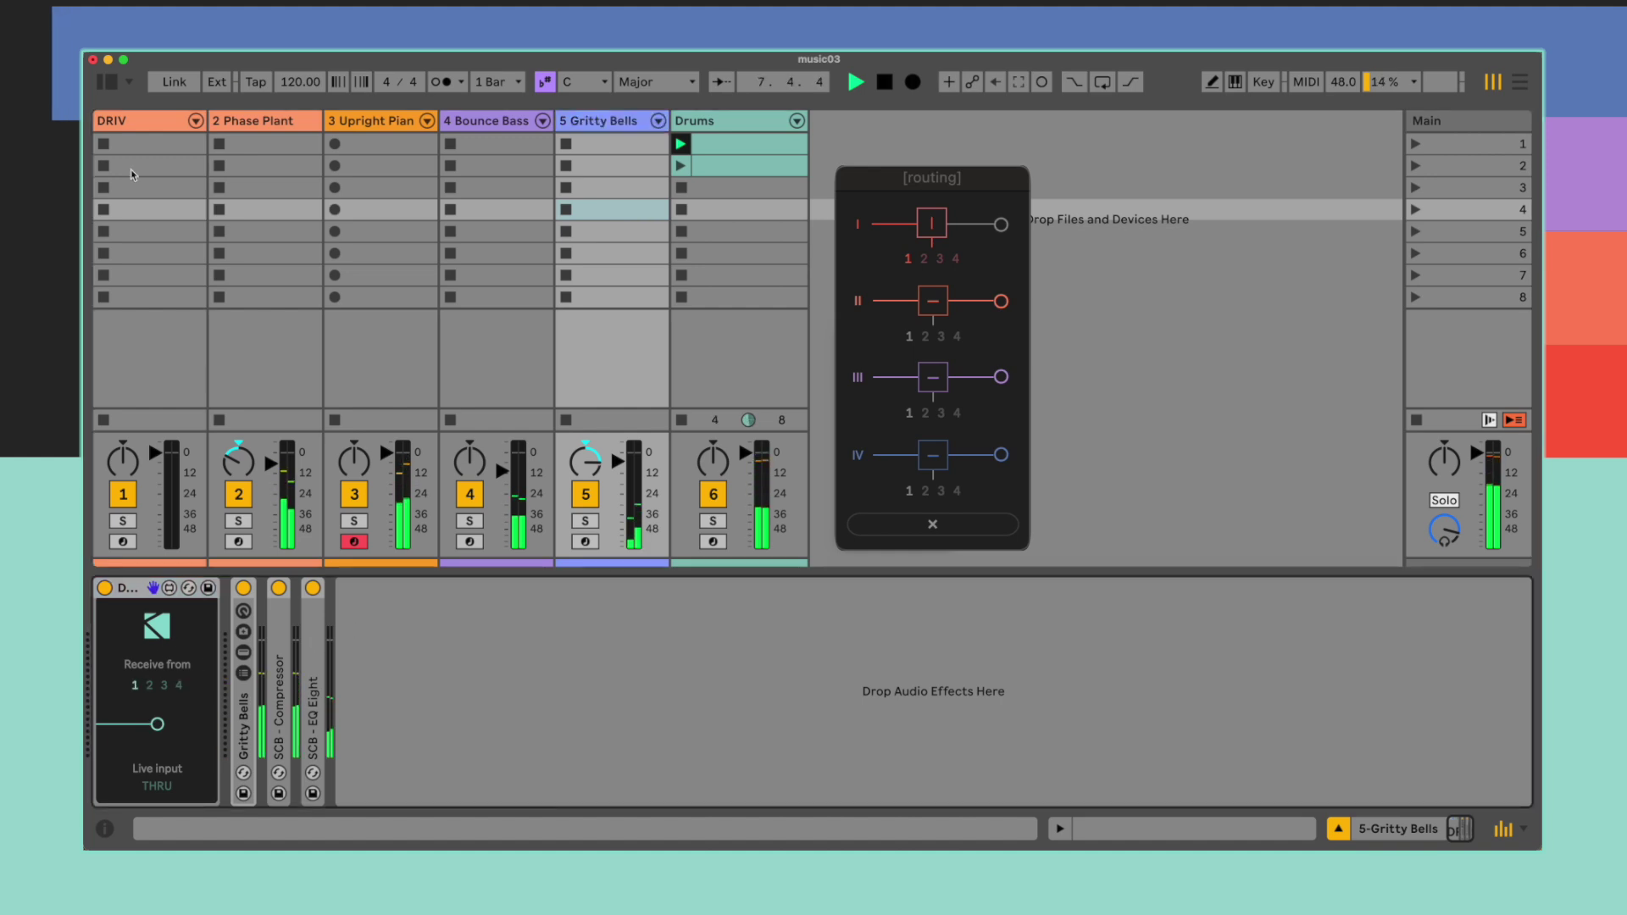
left_click(133, 126)
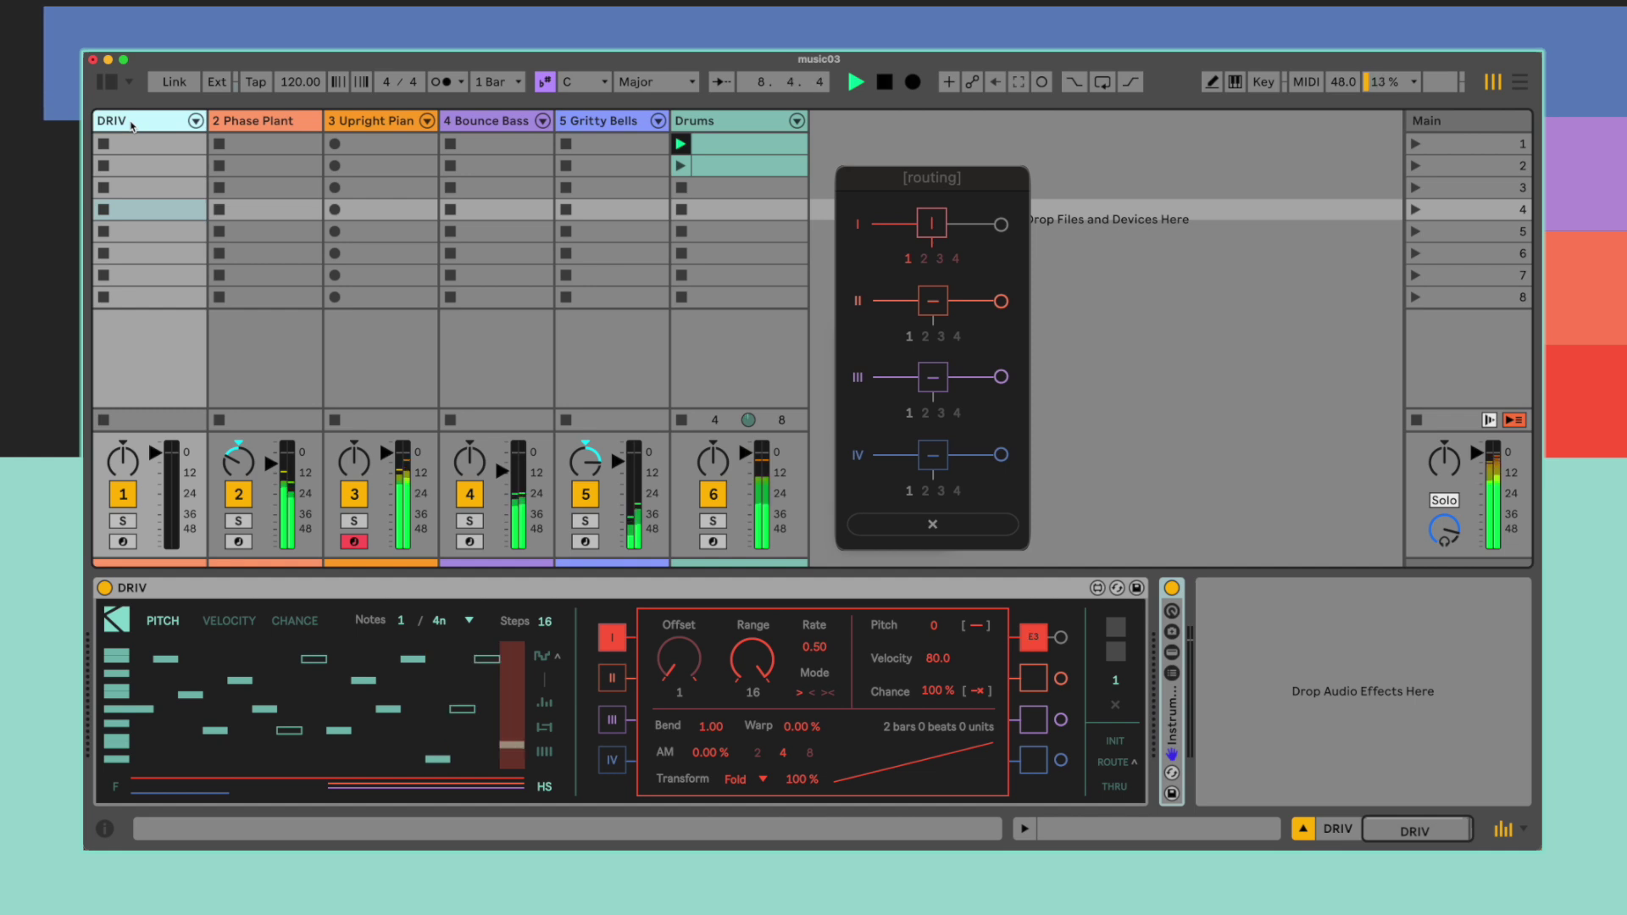